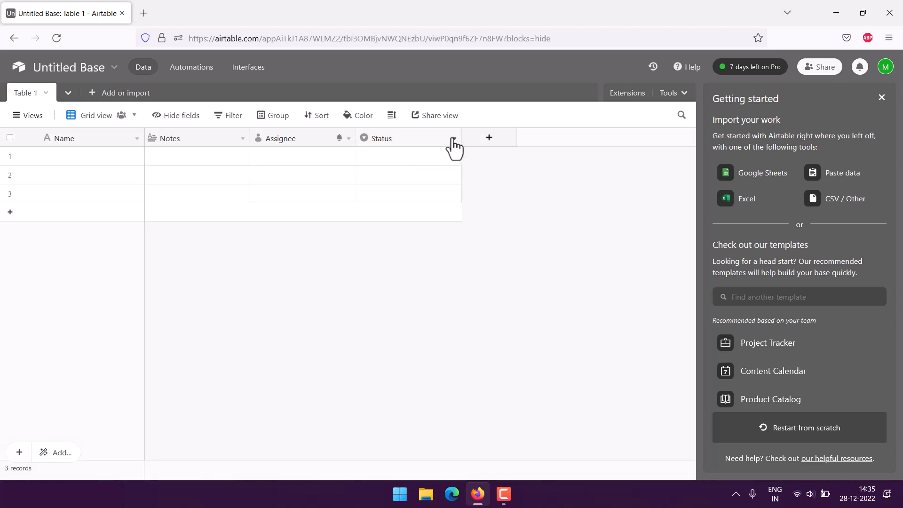
Delete the Status, Assignee and Notes fields from Table 1.
left_click(453, 139)
scroll(412, 404, "down", 1)
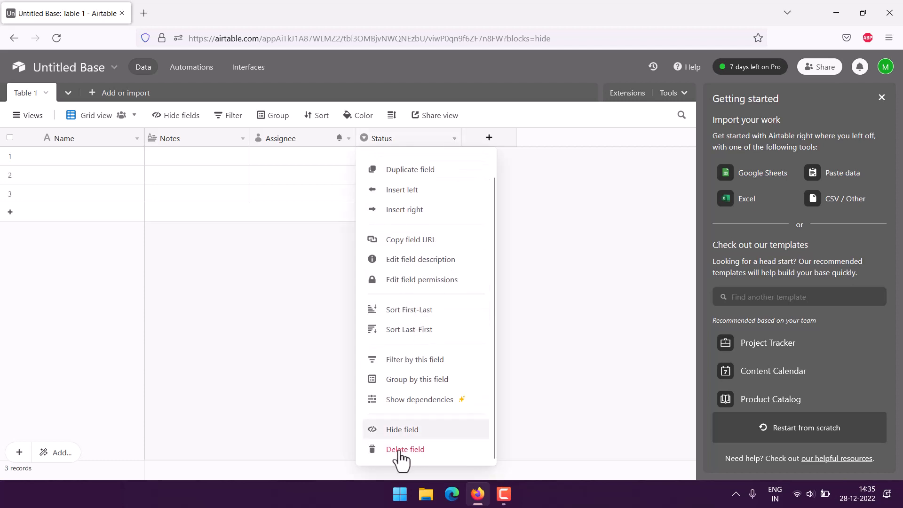
left_click(401, 451)
left_click(348, 138)
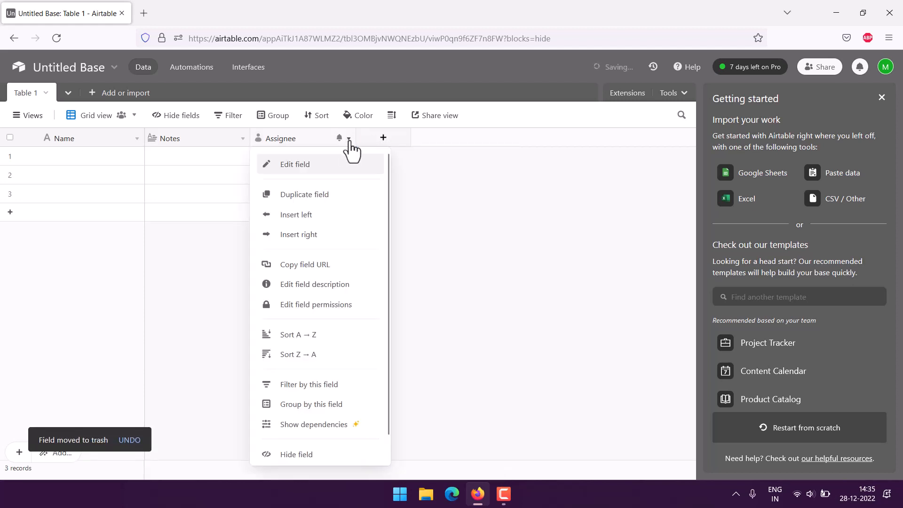
scroll(283, 466, "down", 1)
left_click(284, 456)
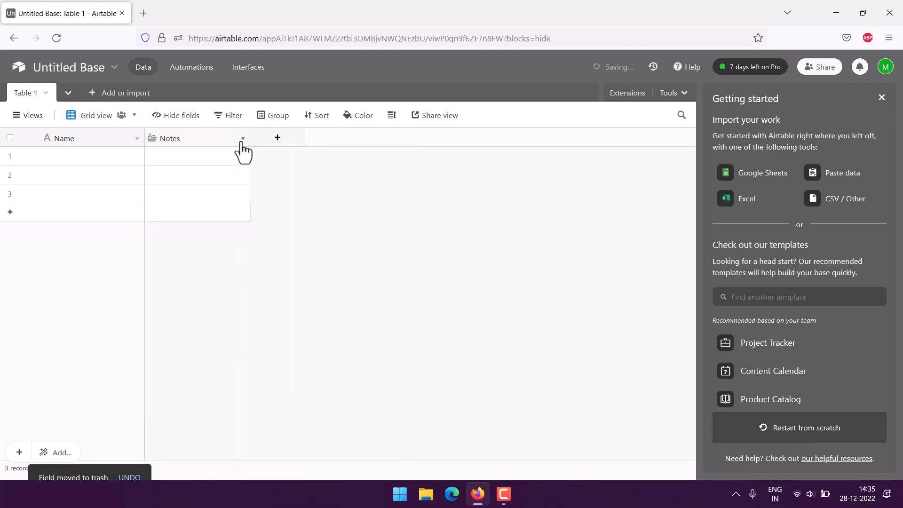
left_click(243, 138)
scroll(221, 389, "down", 1)
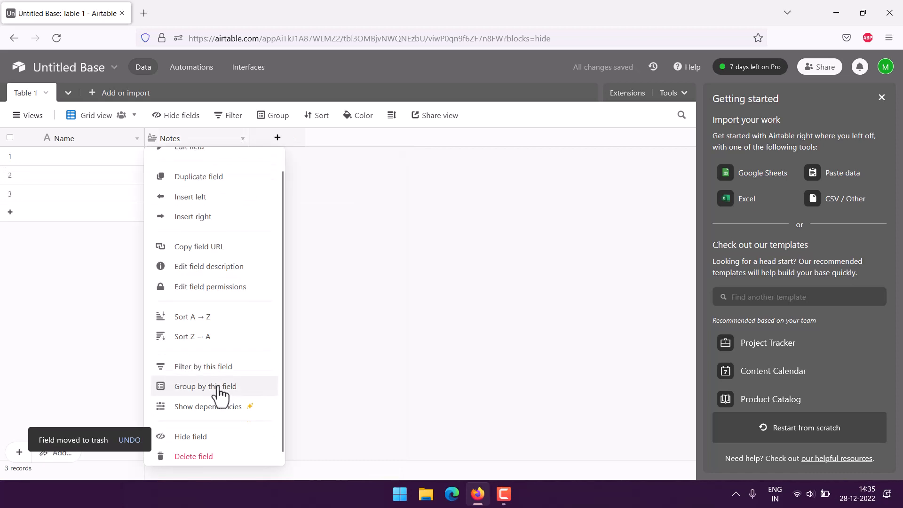
left_click(205, 456)
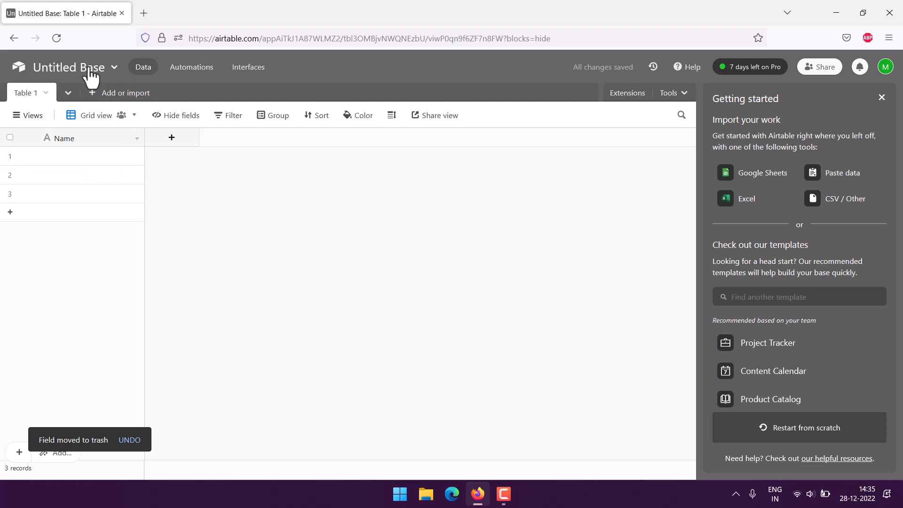
Rename the untitled base as "Simple Expense Tracker".
left_click(109, 74)
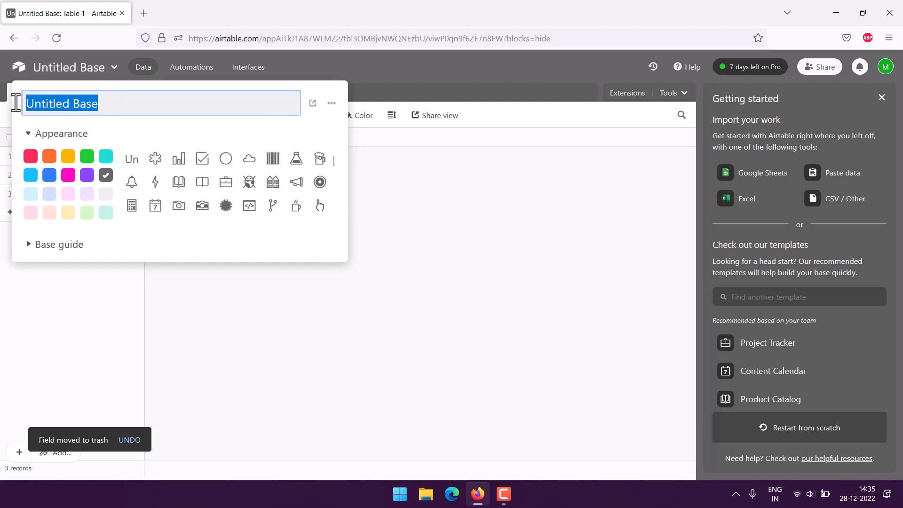
type("Si")
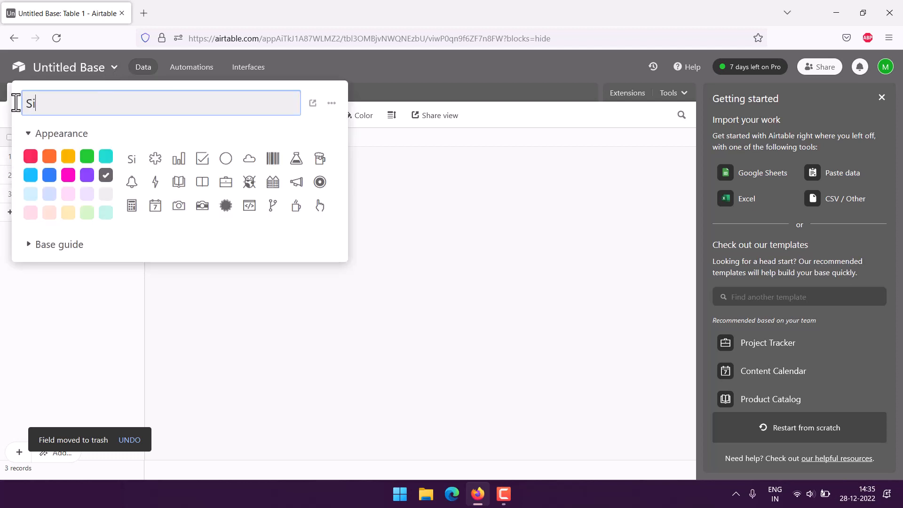
type("mple Expense R")
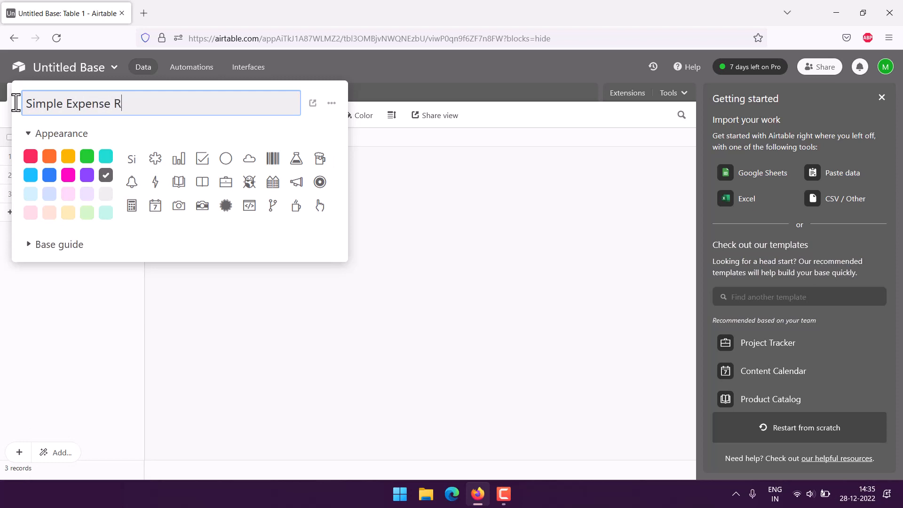
key("BackSpace")
type("t")
key("BackSpace")
type("Tracker")
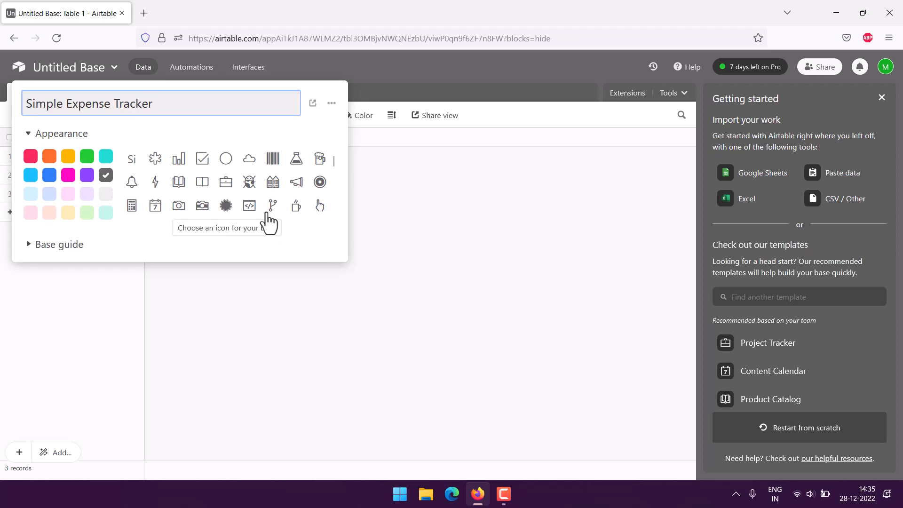
Give the base the bar chart icon and the red colour from the first row of swatches.
left_click(179, 158)
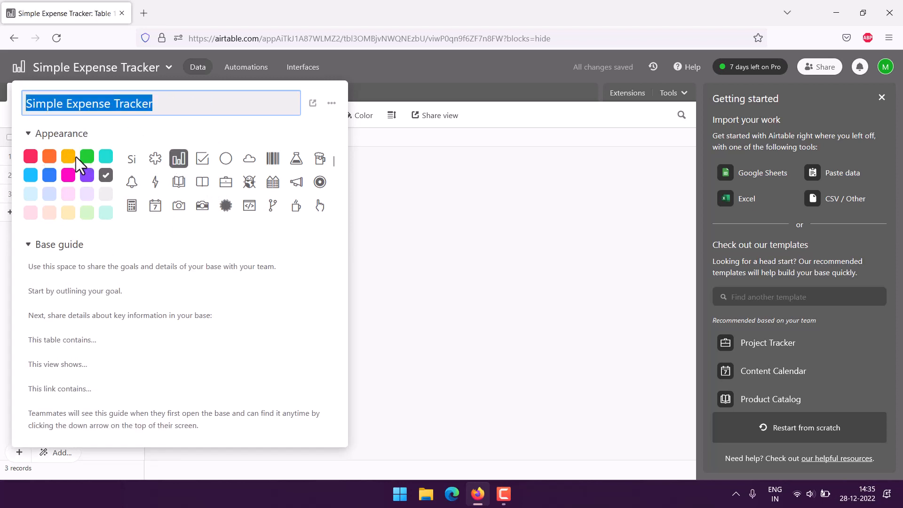
left_click(30, 157)
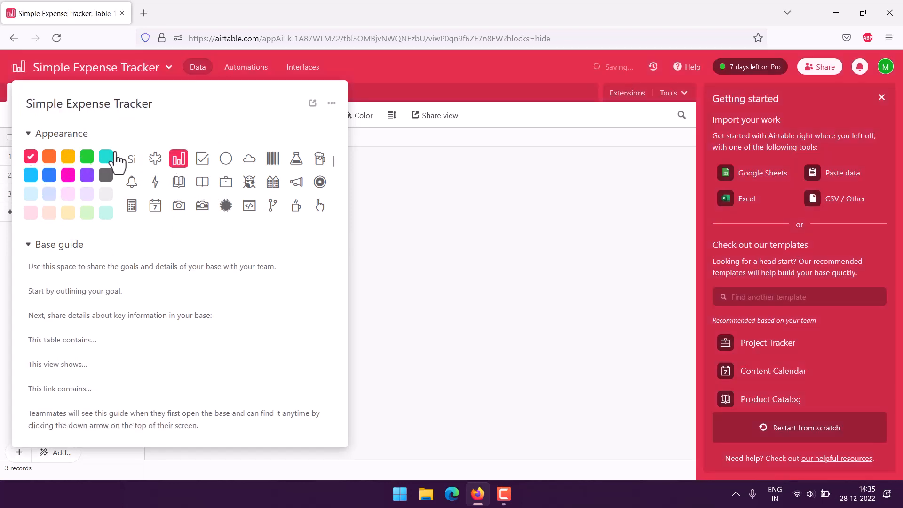
left_click(403, 167)
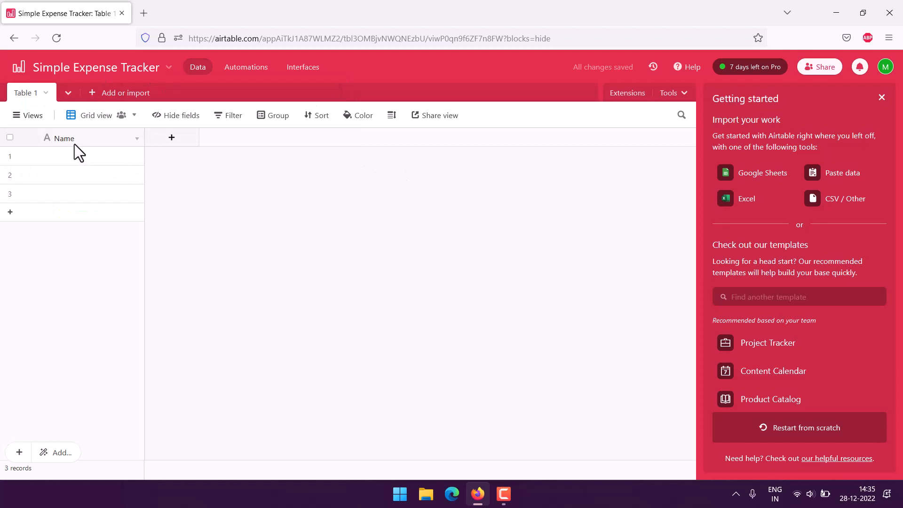
Change the primary Name field's type to Autonumber and save it.
left_click(136, 140)
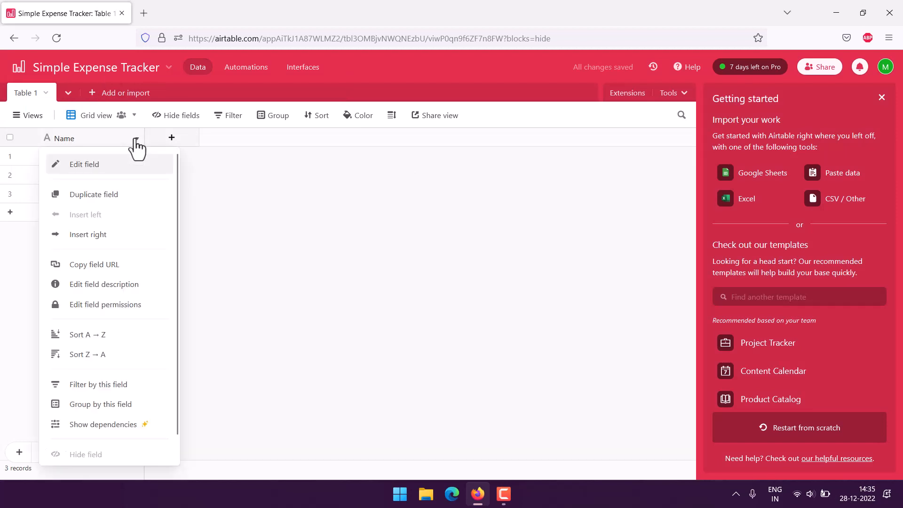
left_click(106, 167)
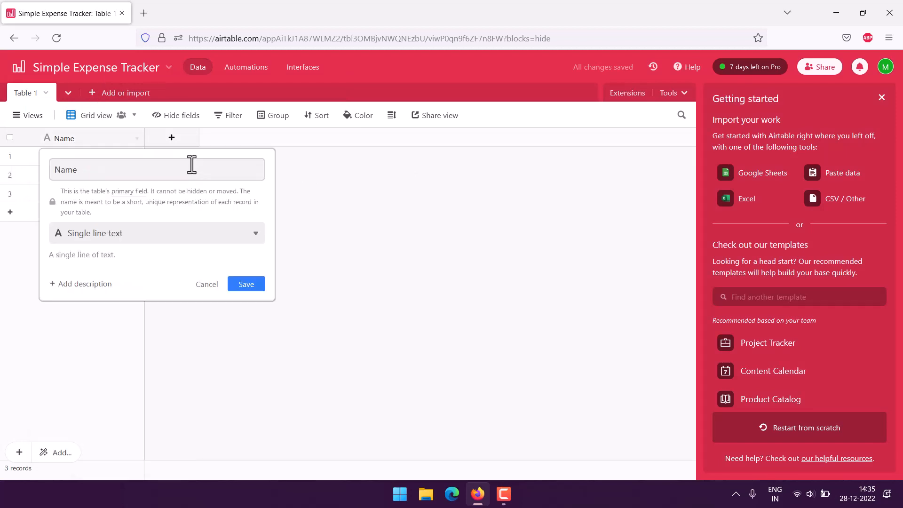
left_click(154, 235)
scroll(160, 277, "down", 5)
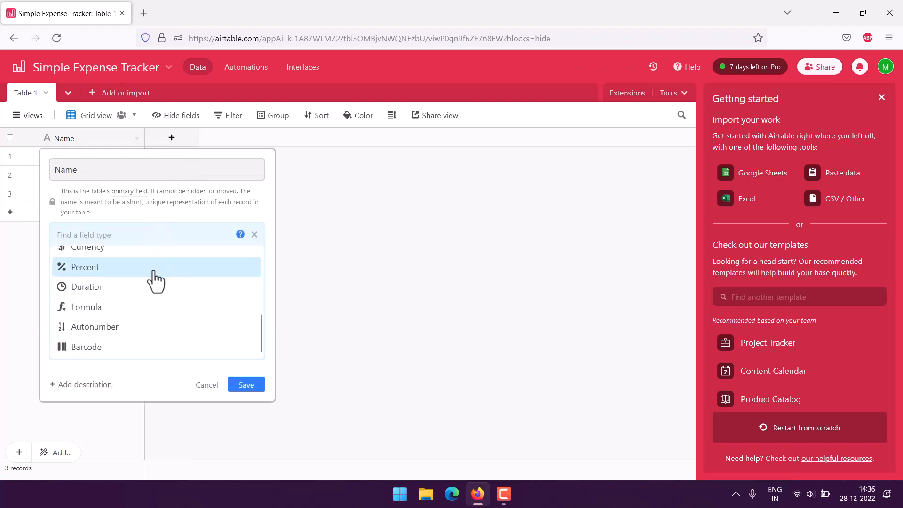
left_click(105, 329)
left_click(244, 285)
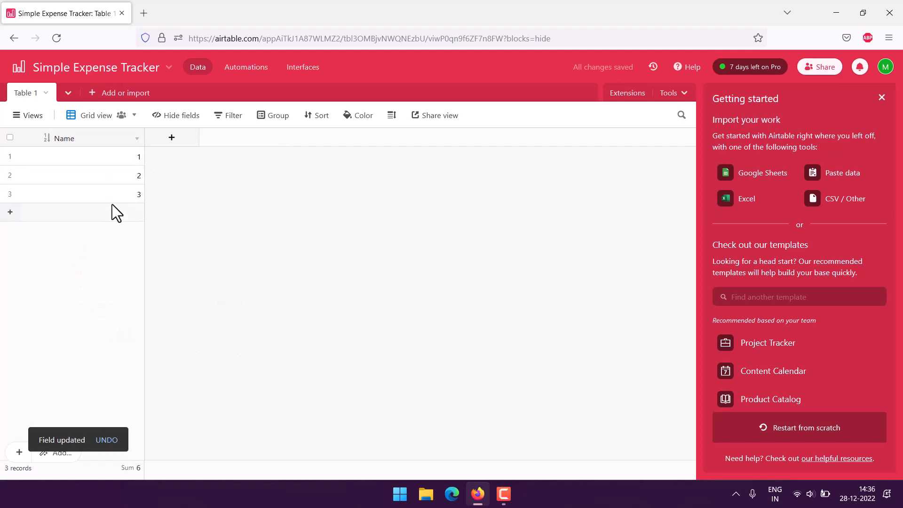
Narrow the primary Name column to about half its width and rename the field as "No.".
left_click_drag(138, 139, 90, 140)
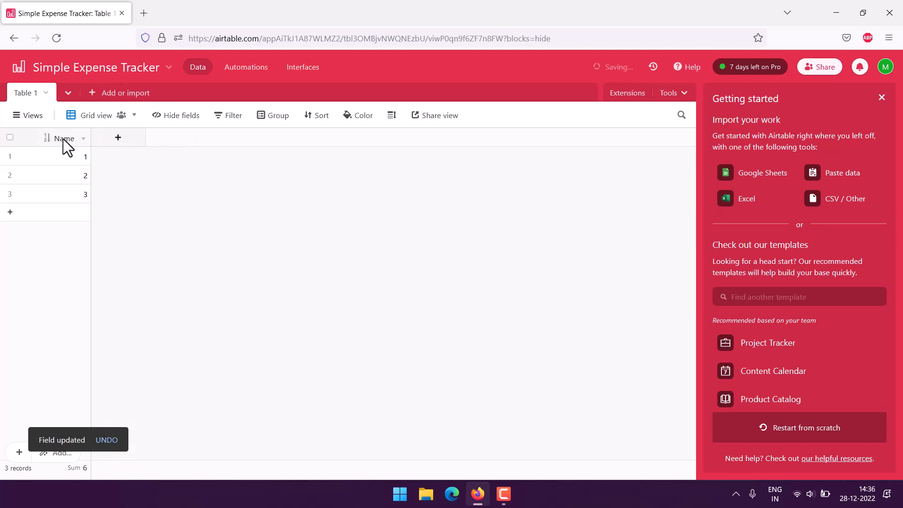
left_click(63, 140)
left_click(83, 139)
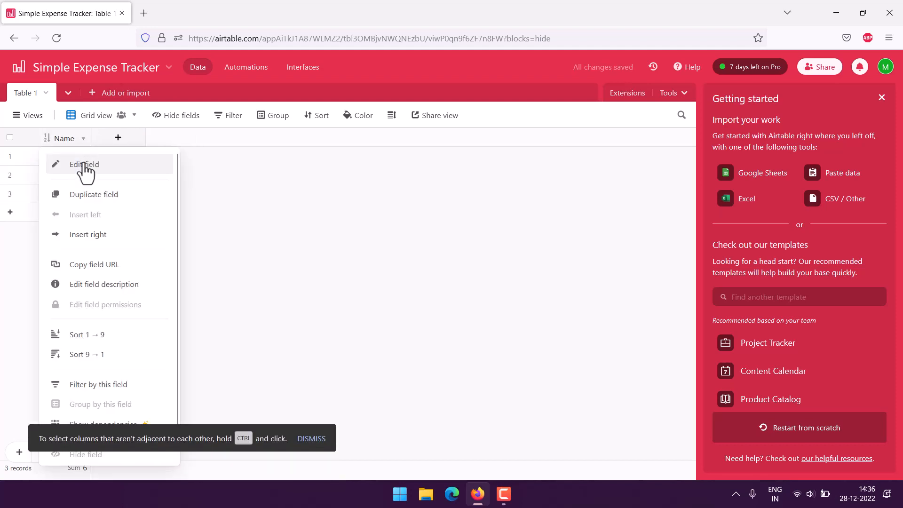
left_click(89, 166)
left_click_drag(104, 169, 44, 168)
type("No.")
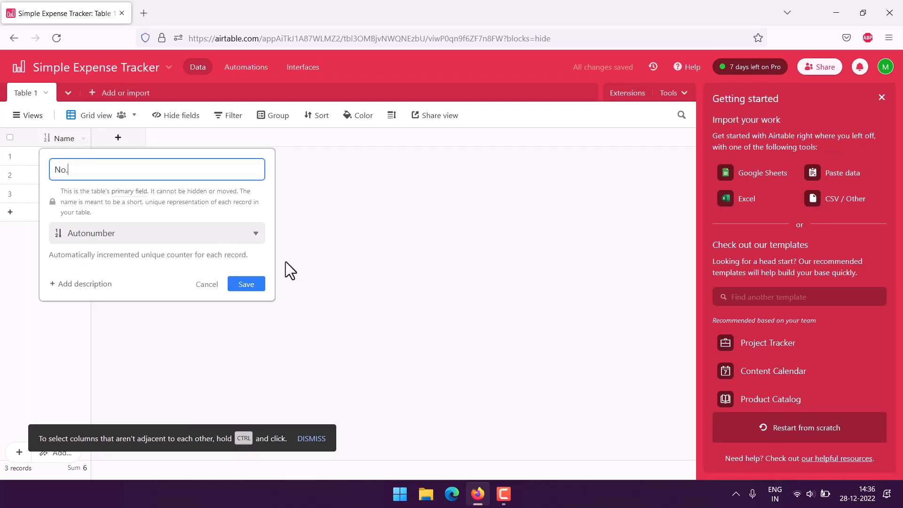
left_click(246, 283)
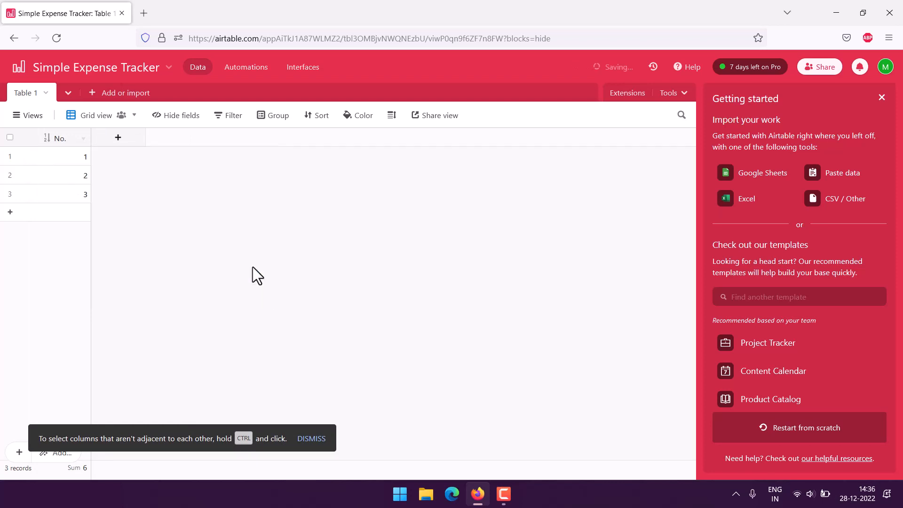
Add a Date-type field named "Date" with the Friendly date format after the No. field.
left_click(118, 138)
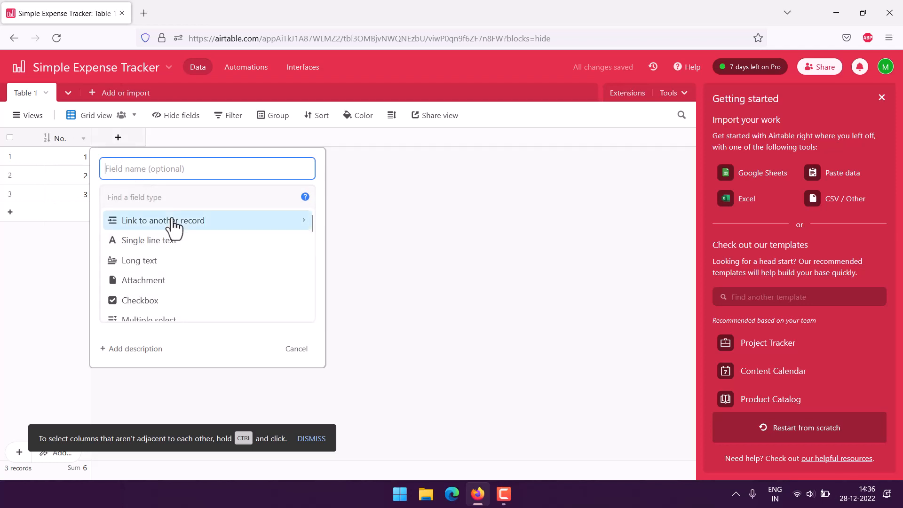
scroll(209, 282, "down", 2)
left_click(150, 318)
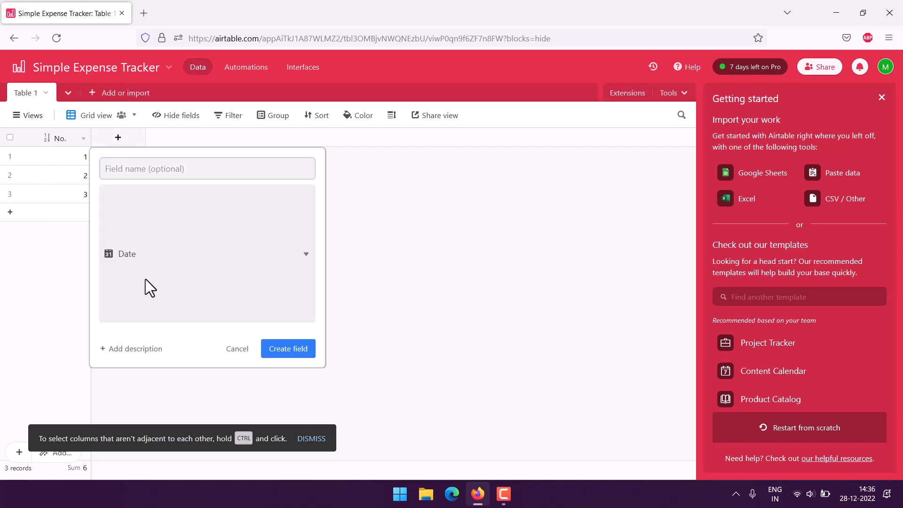
left_click(143, 169)
type("Date")
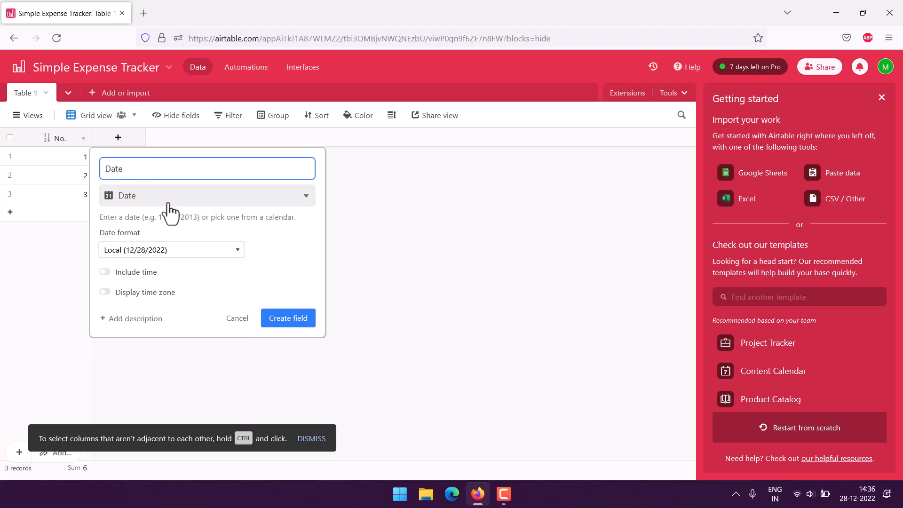
left_click(145, 250)
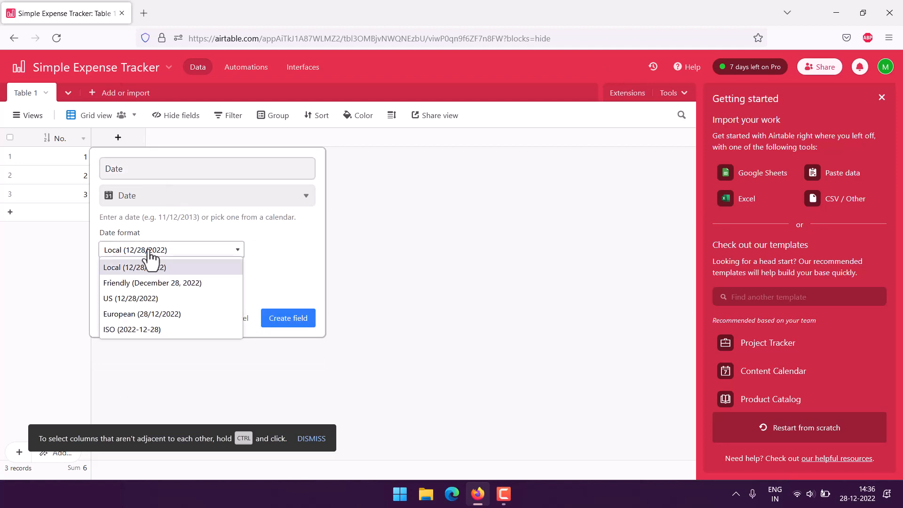
left_click(142, 283)
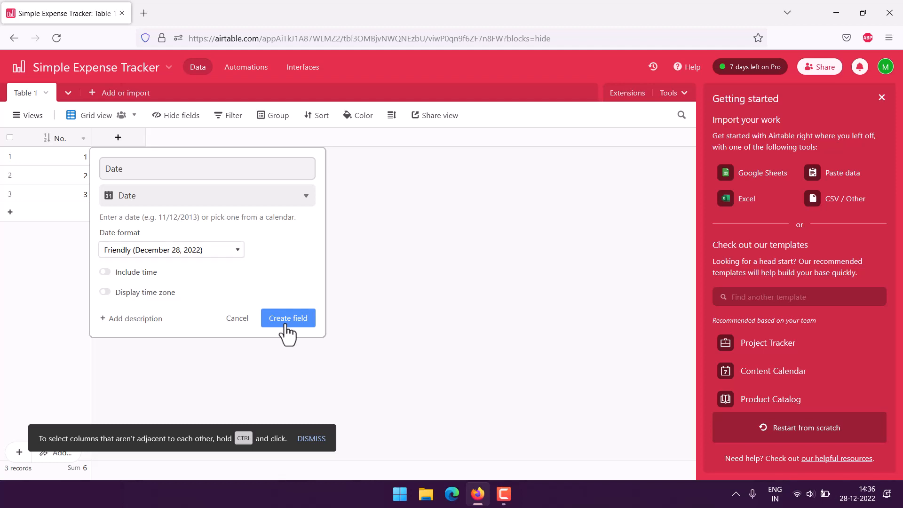
left_click(286, 322)
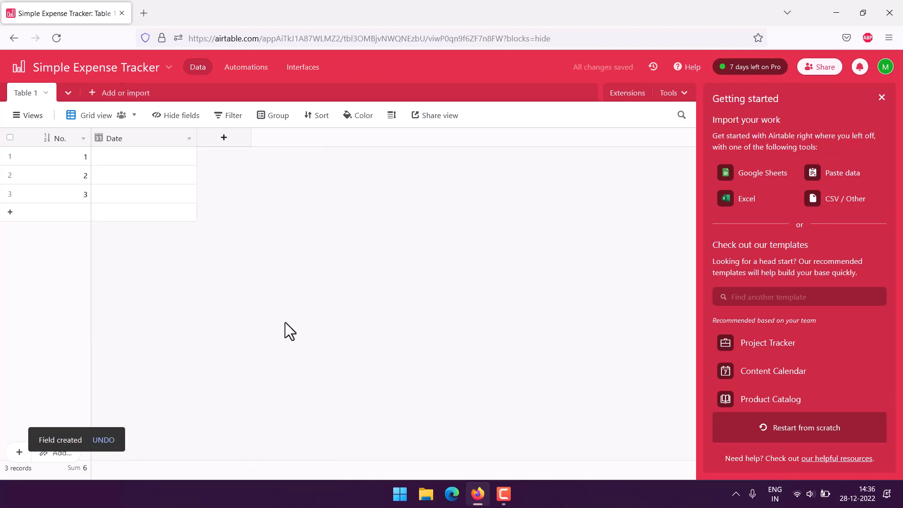
Add a Single line text field named "Description" after the Date field.
left_click(222, 139)
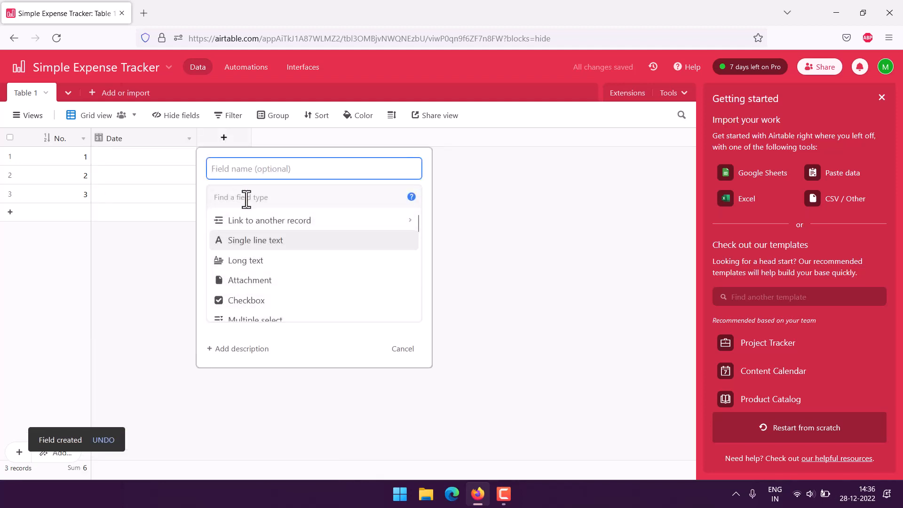
type("Description")
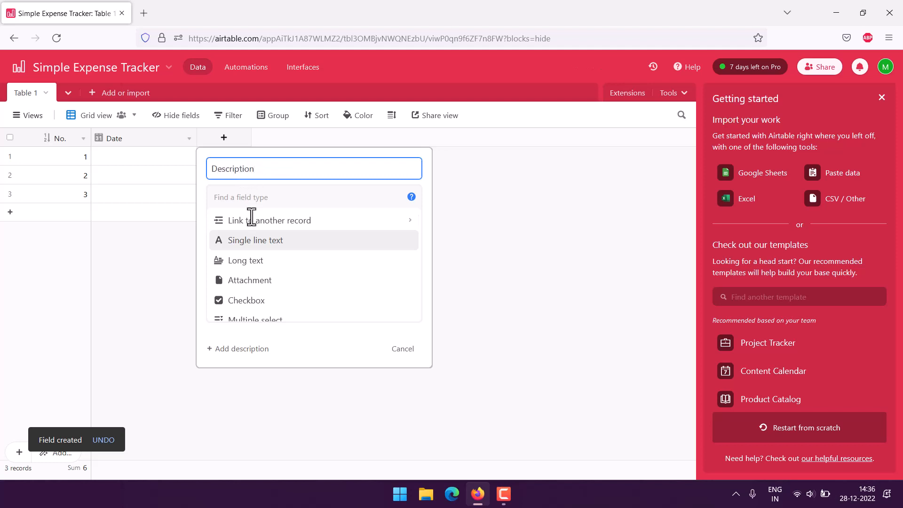
scroll(282, 254, "down", 3)
scroll(314, 264, "up", 3)
left_click(299, 250)
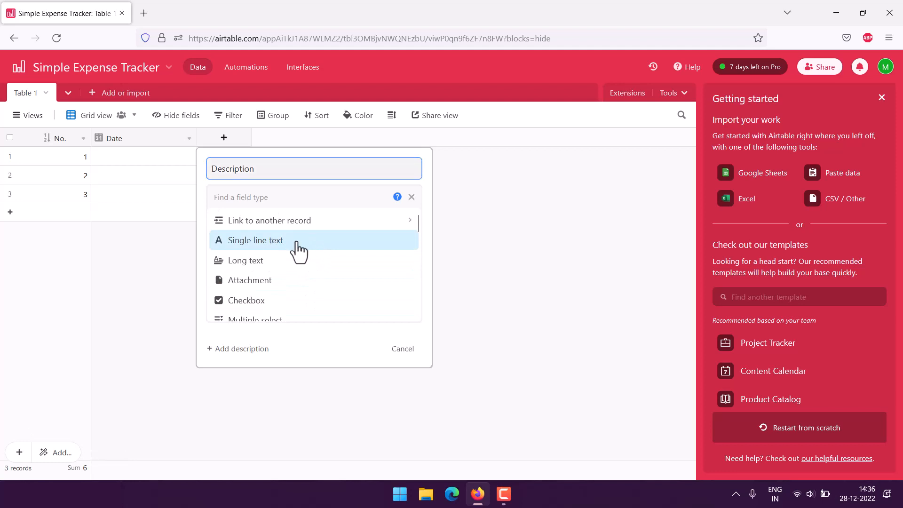
left_click(399, 296)
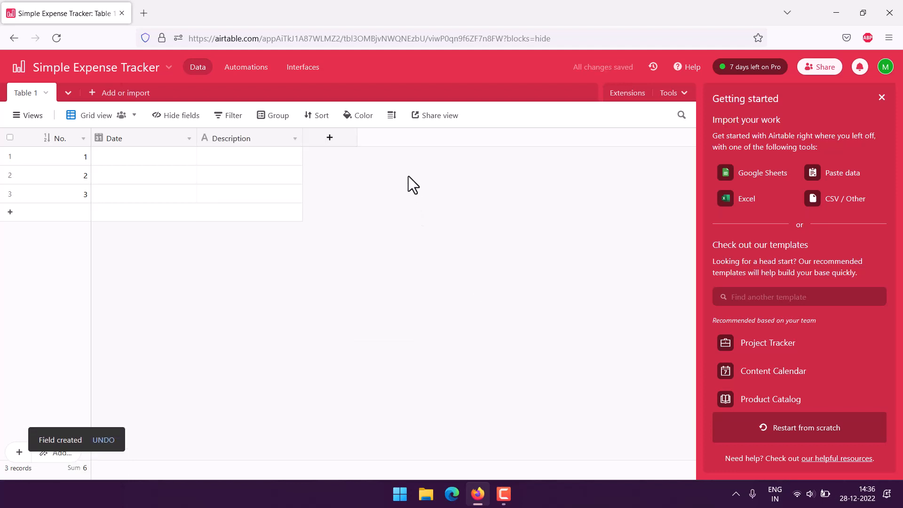
Start a new field named "Expense Type" after the Description field and set its type to Multiple select.
left_click(329, 137)
type("E")
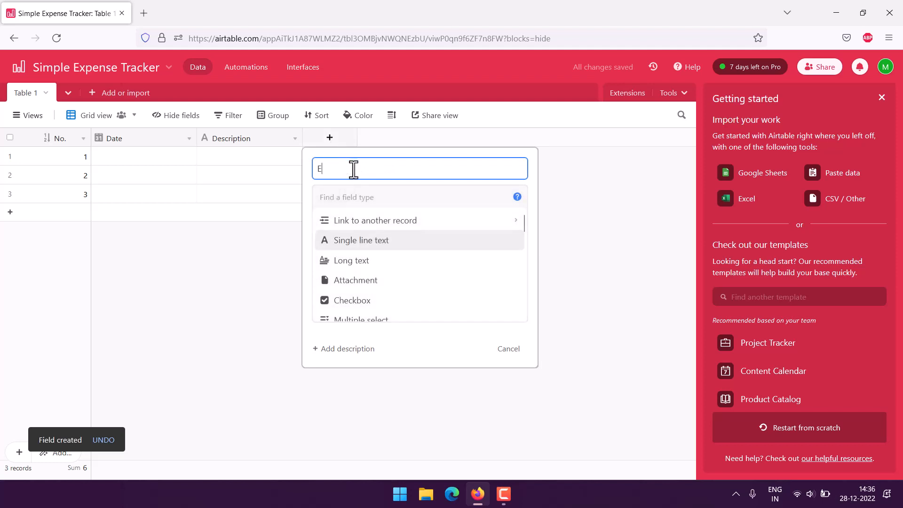
type("xpense Type")
scroll(460, 268, "down", 3)
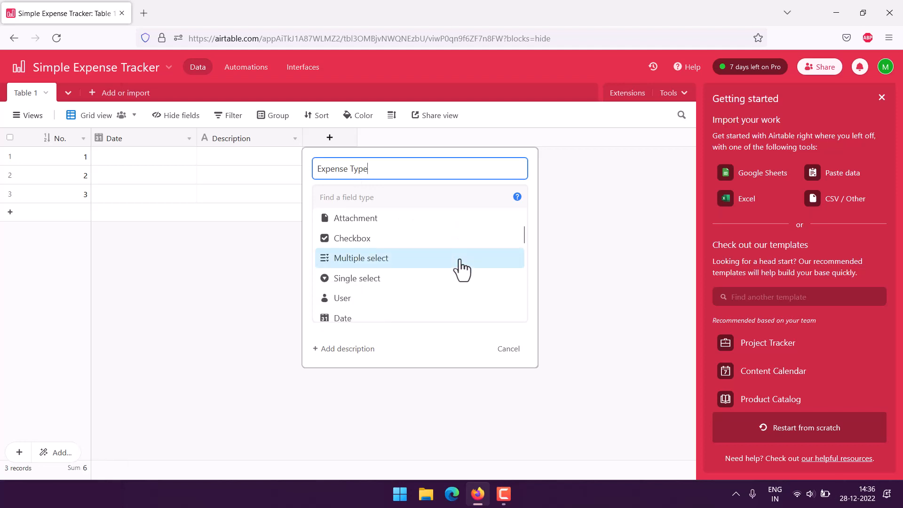
scroll(461, 268, "down", 3)
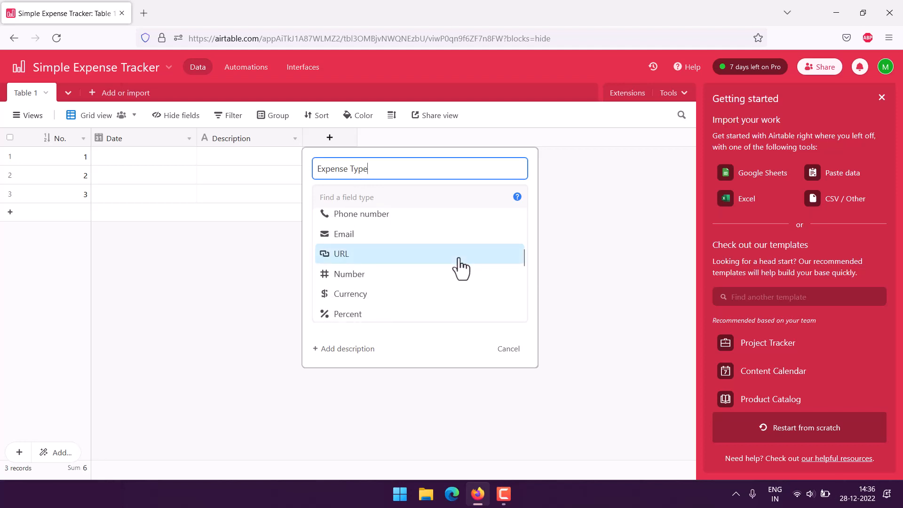
scroll(458, 267, "down", 5)
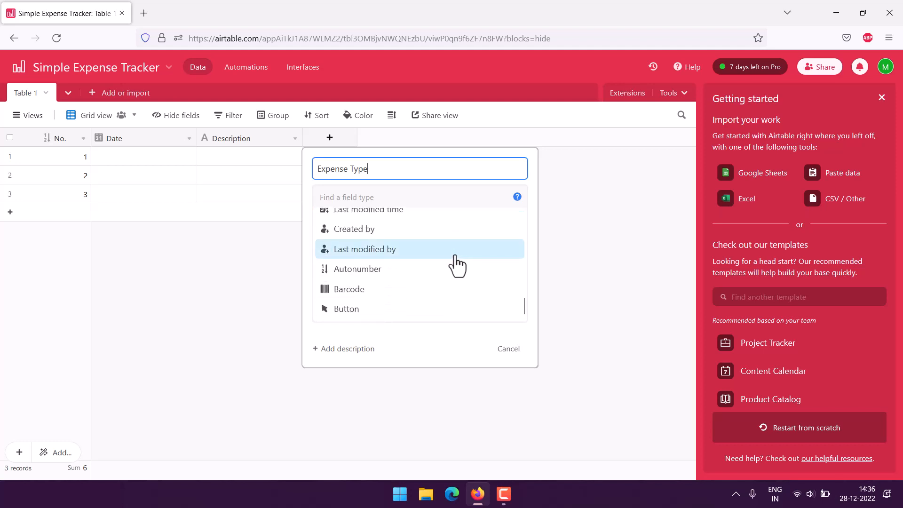
scroll(456, 265, "up", 10)
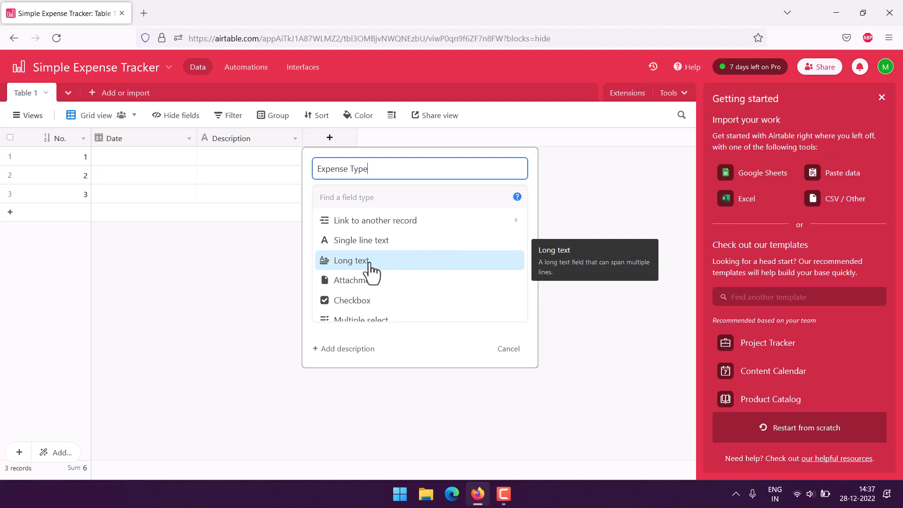
scroll(458, 268, "down", 1)
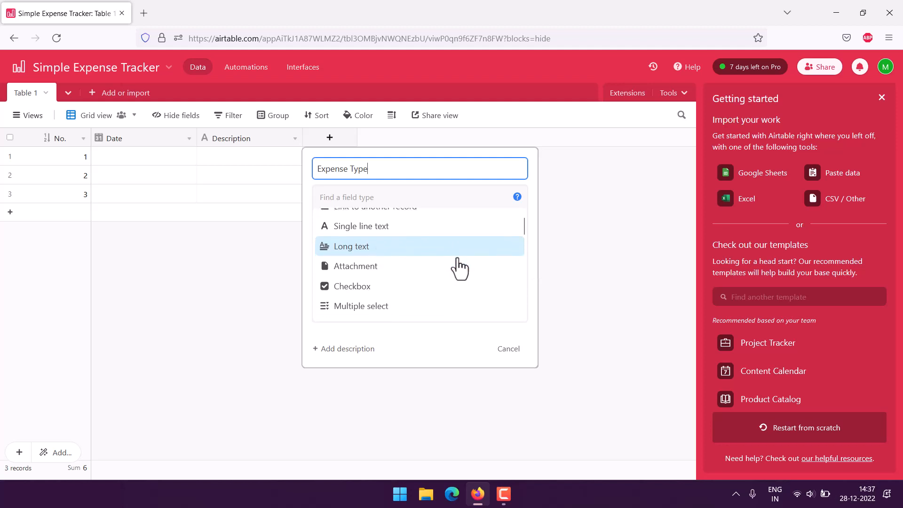
scroll(458, 266, "down", 2)
left_click(377, 259)
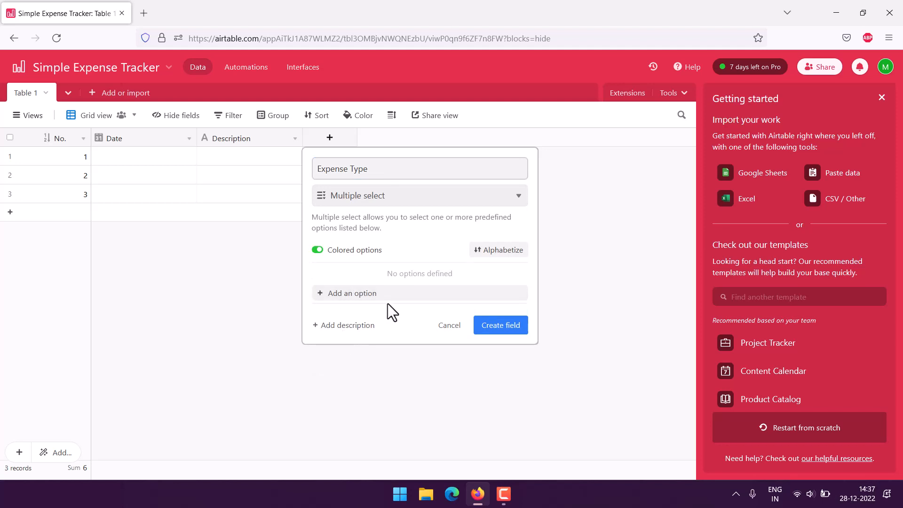
Add the options Grocery, Fuel, Bills and Entertainment to the Expense Type field.
left_click(369, 293)
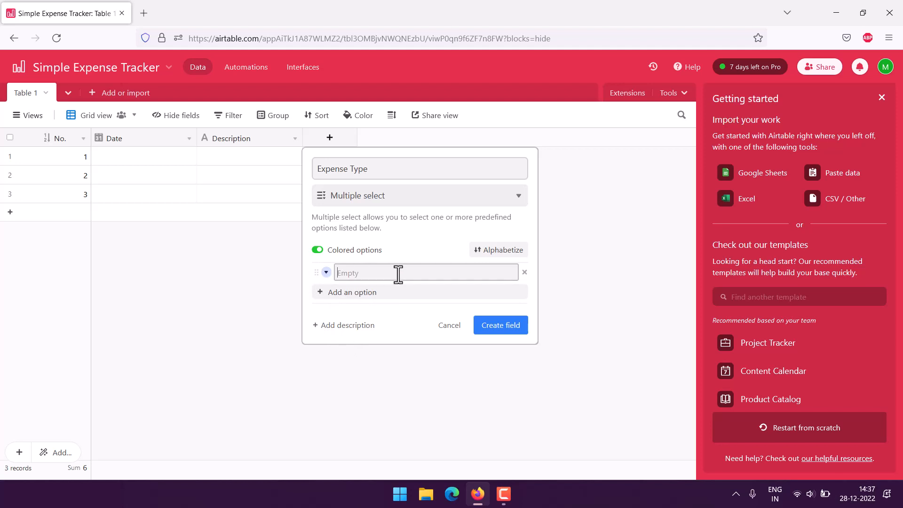
type("Grocery")
left_click(381, 291)
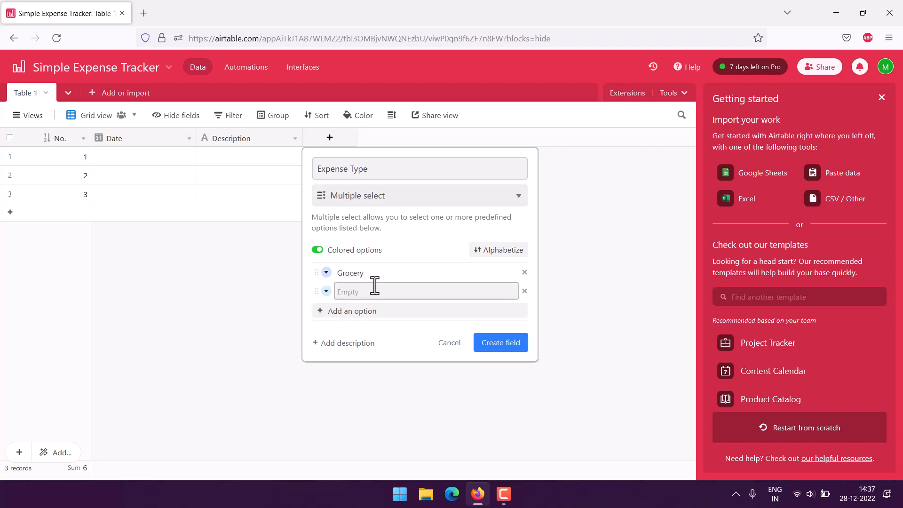
type("Fuel")
left_click(413, 311)
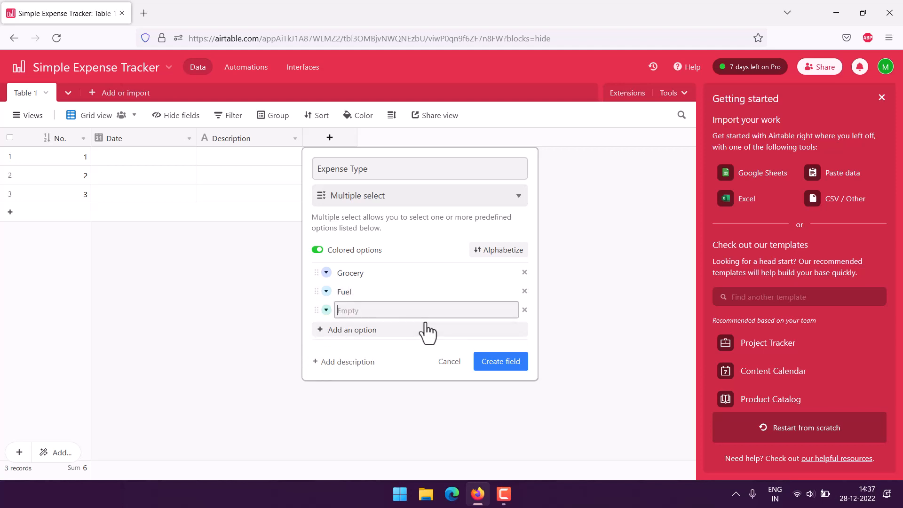
type("Bills")
left_click(372, 330)
type("En")
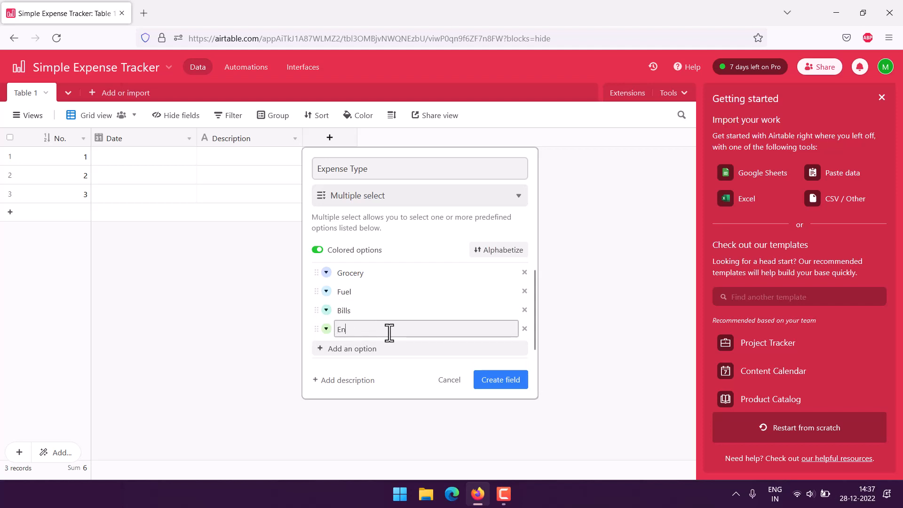
type("tertainment")
Add the options Education and Clothes to the Expense Type field and create the field.
left_click(376, 349)
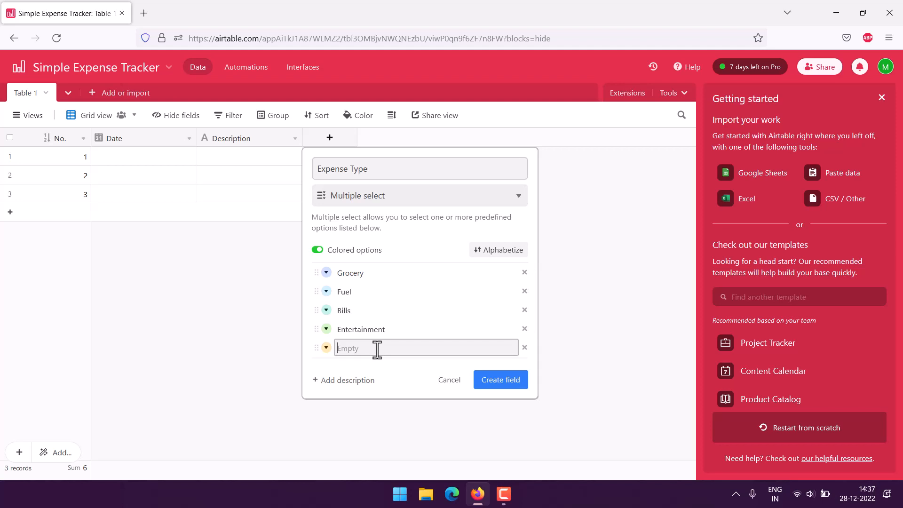
type("Education")
scroll(376, 320, "down", 1)
left_click(336, 350)
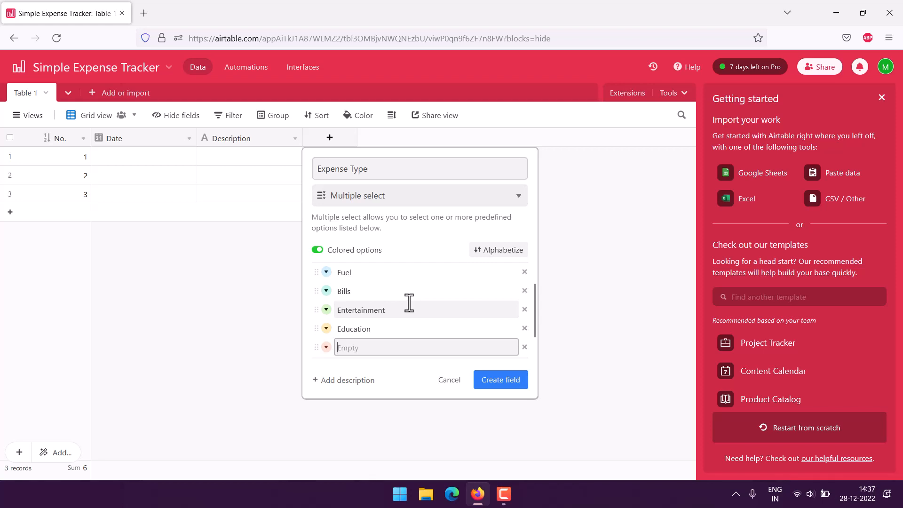
type("Clothes")
left_click(416, 241)
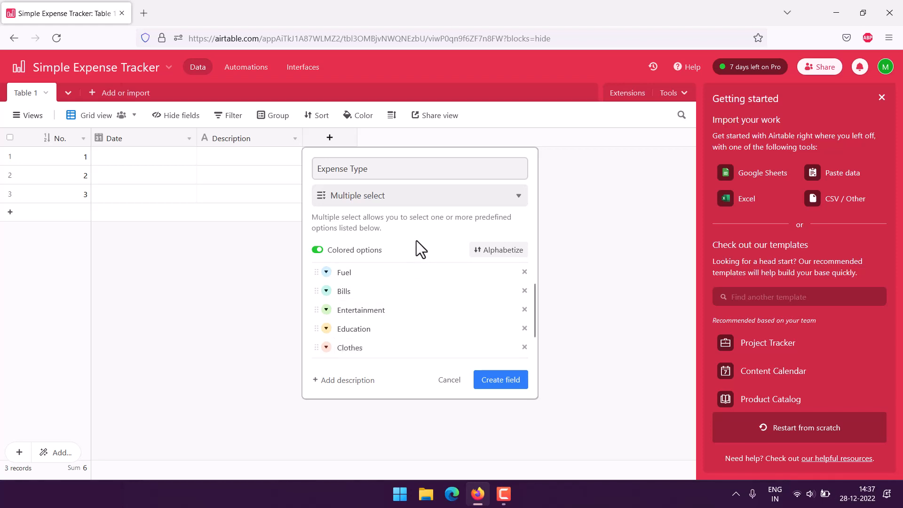
scroll(431, 280, "down", 1)
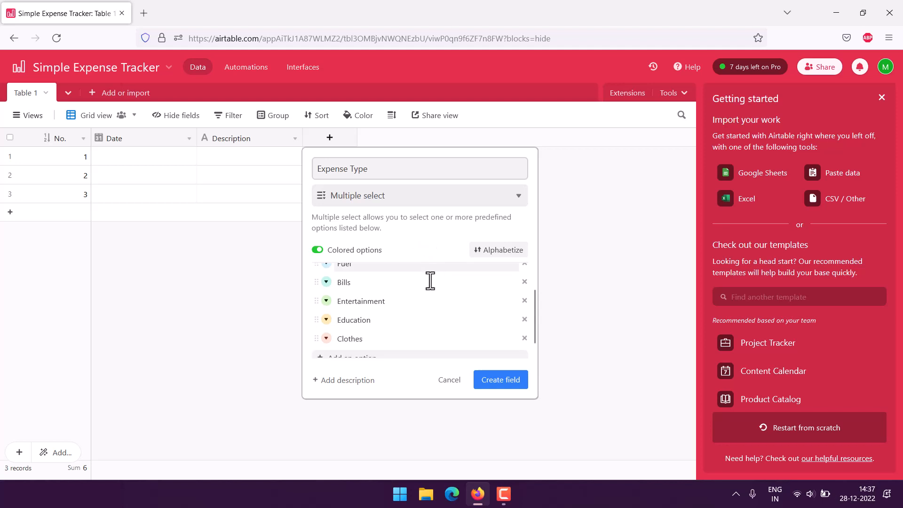
left_click(506, 382)
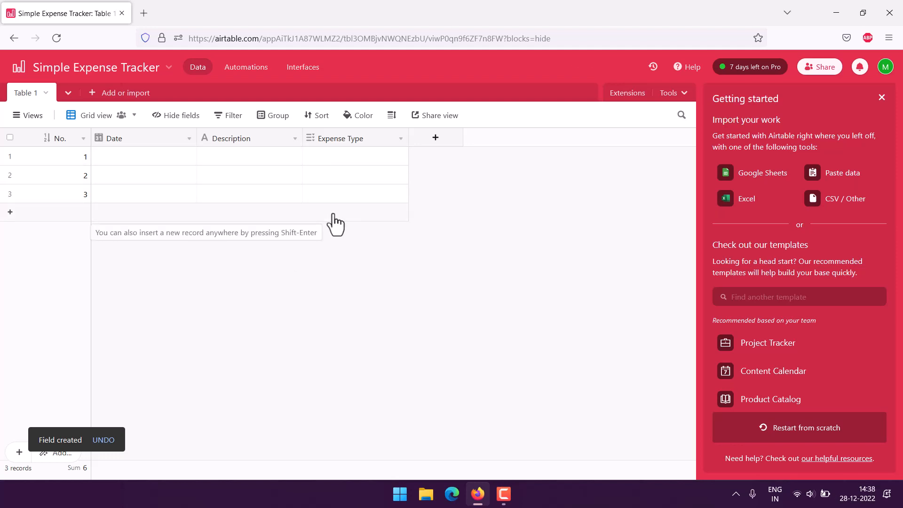
left_click(235, 155)
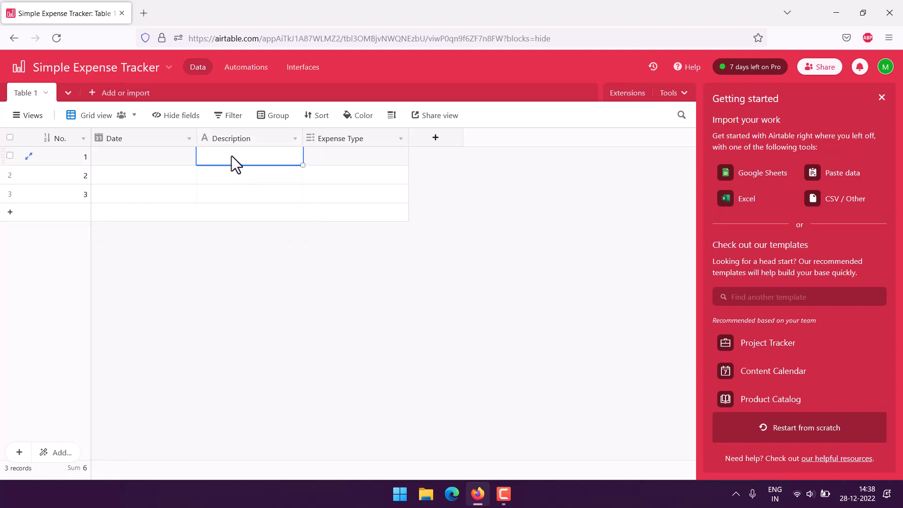
left_click(259, 239)
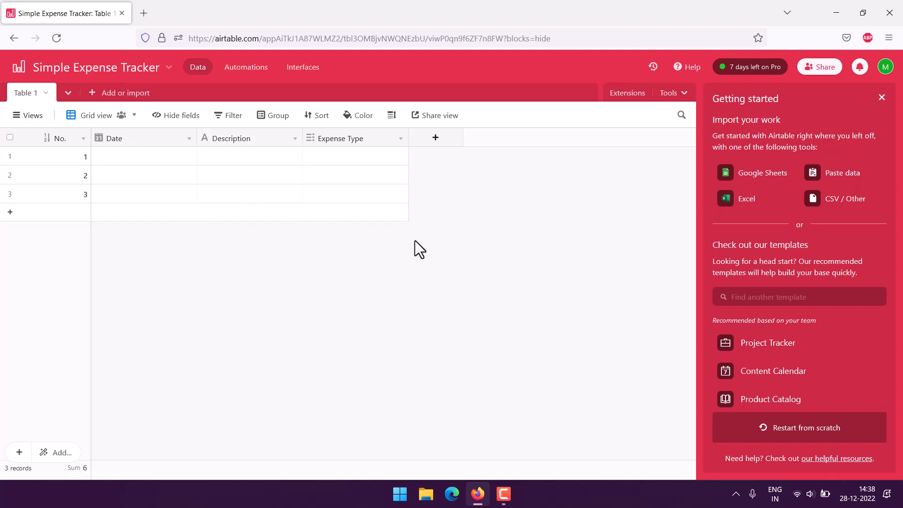
Add a Number-type field named "Amount" with the Integer (2) format after the Expense Type field.
left_click(436, 139)
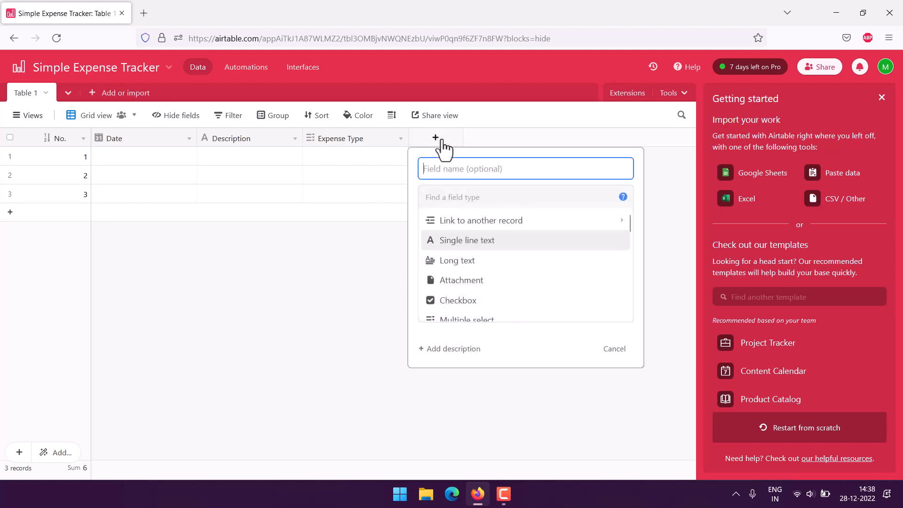
scroll(493, 262, "down", 5)
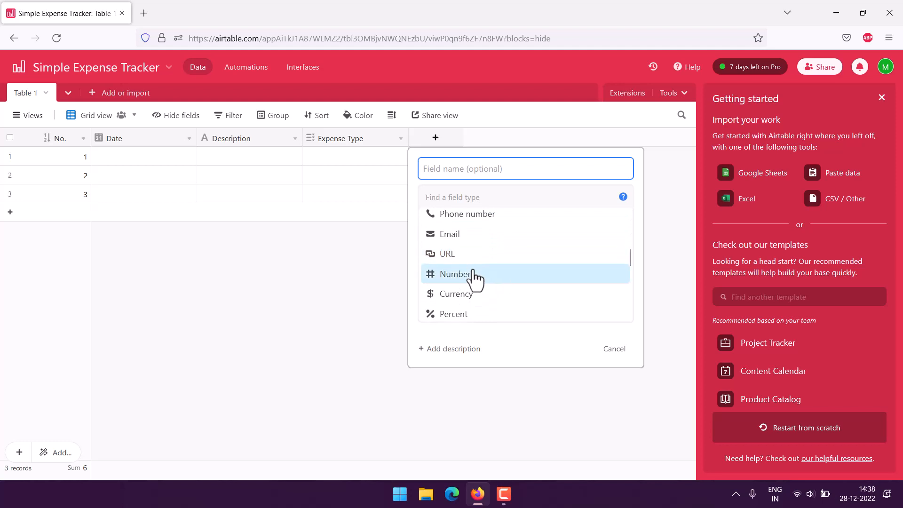
left_click(472, 275)
left_click(449, 170)
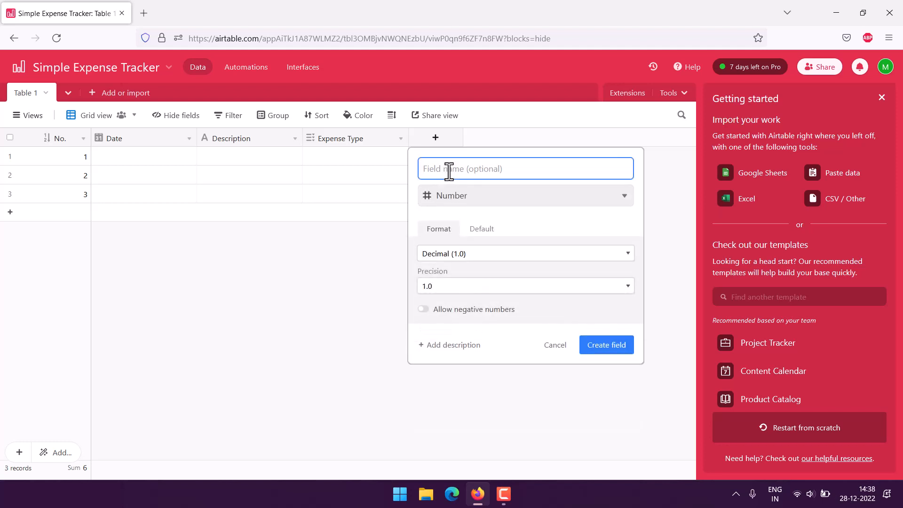
type("Amount")
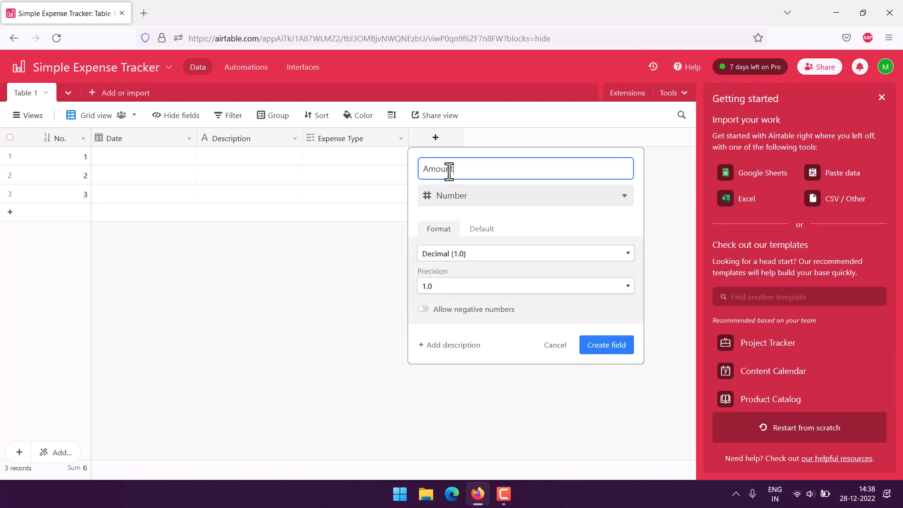
left_click(454, 254)
left_click(455, 285)
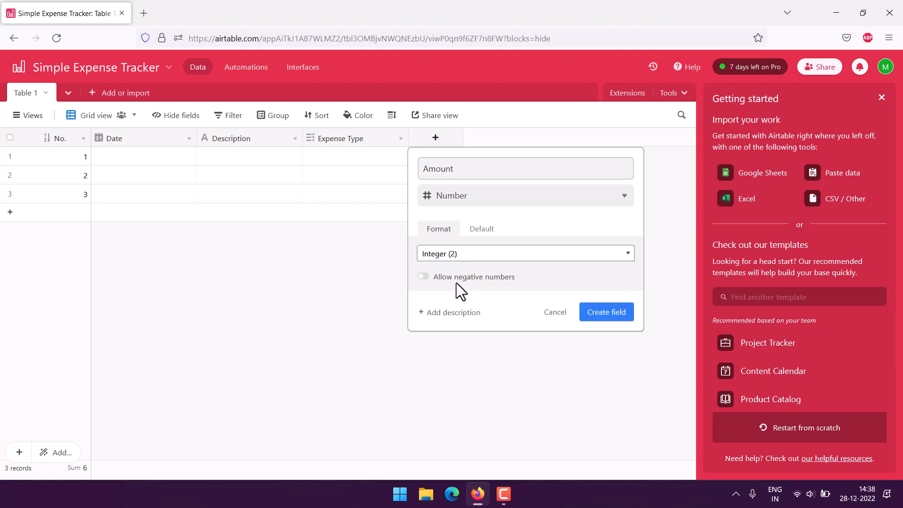
left_click(600, 308)
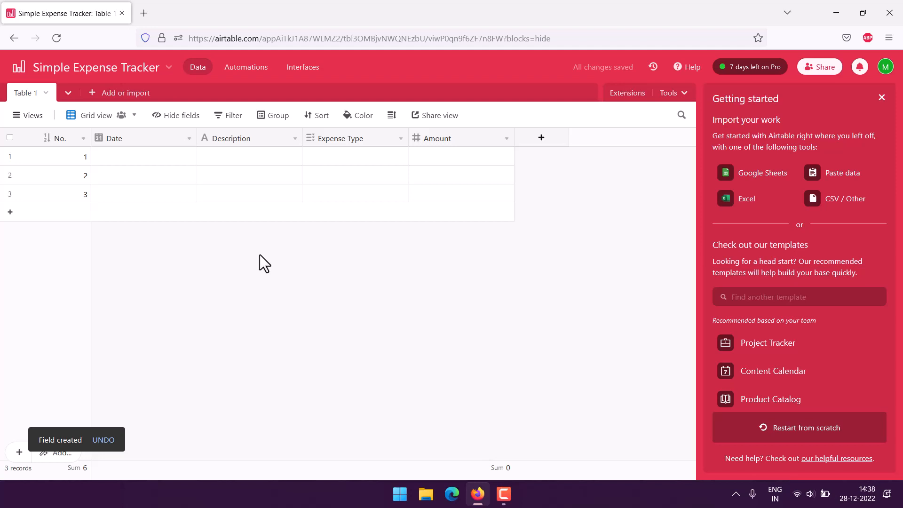
Create a Form view named "Expense Tracker" for the table, with editing set to Personal.
left_click(19, 116)
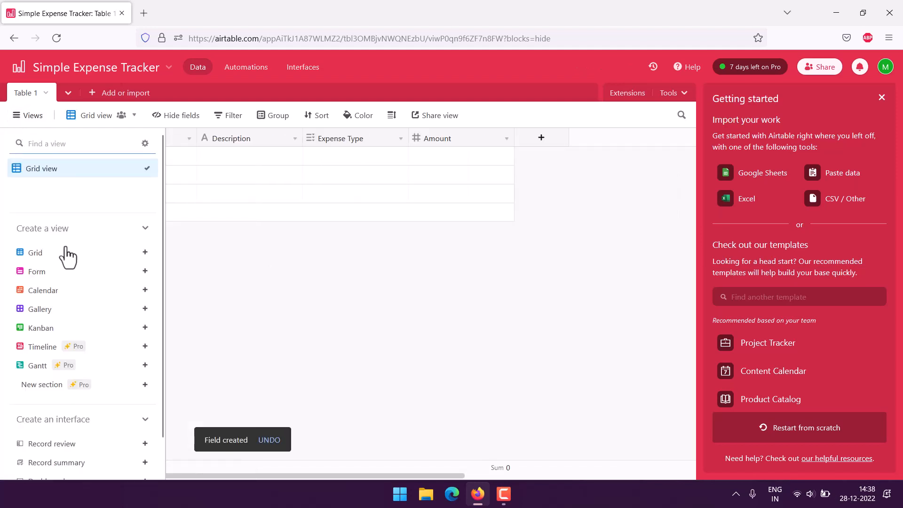
left_click(145, 272)
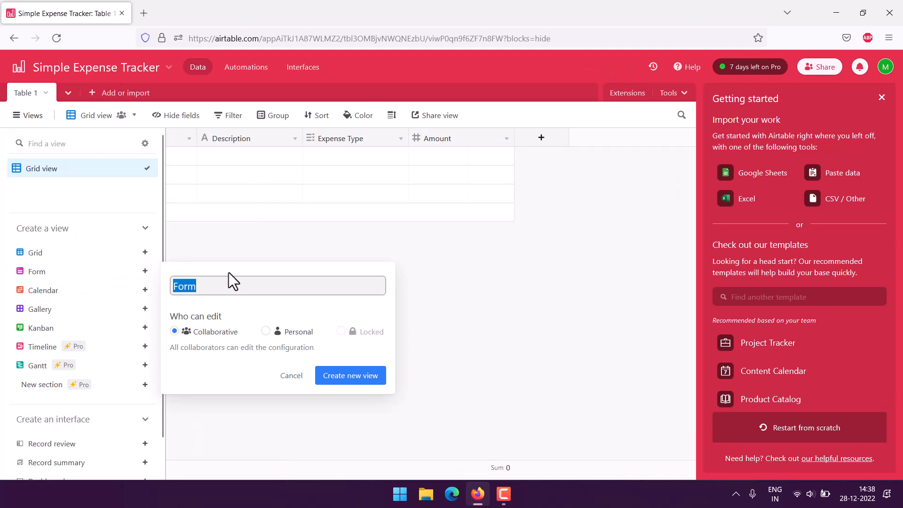
type("Expense Tr")
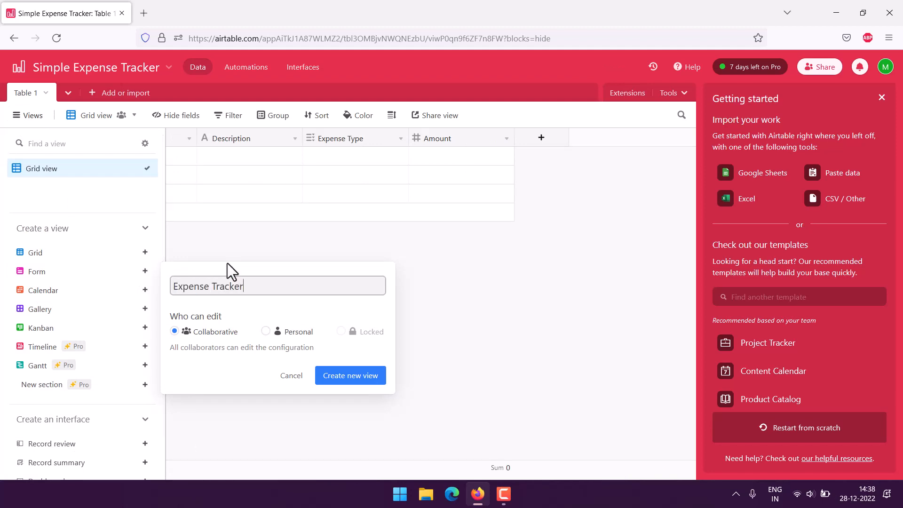
type("acker")
left_click(264, 331)
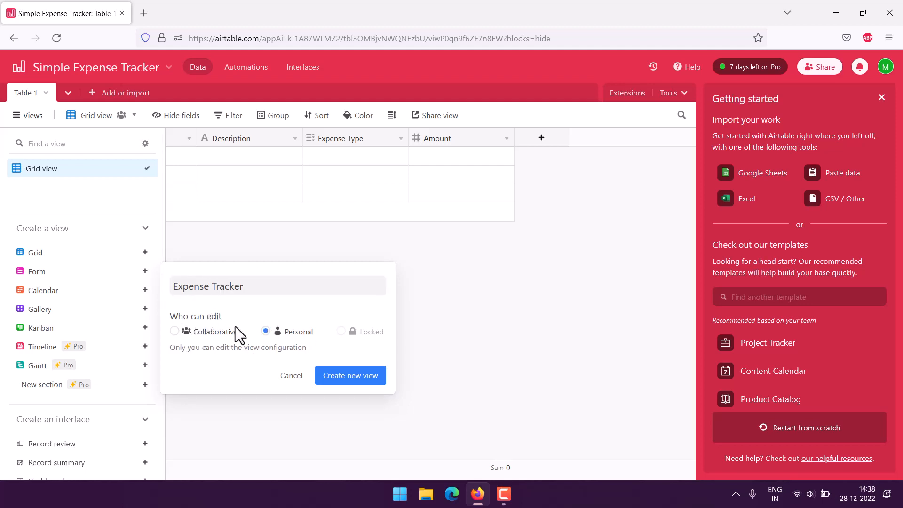
left_click(366, 381)
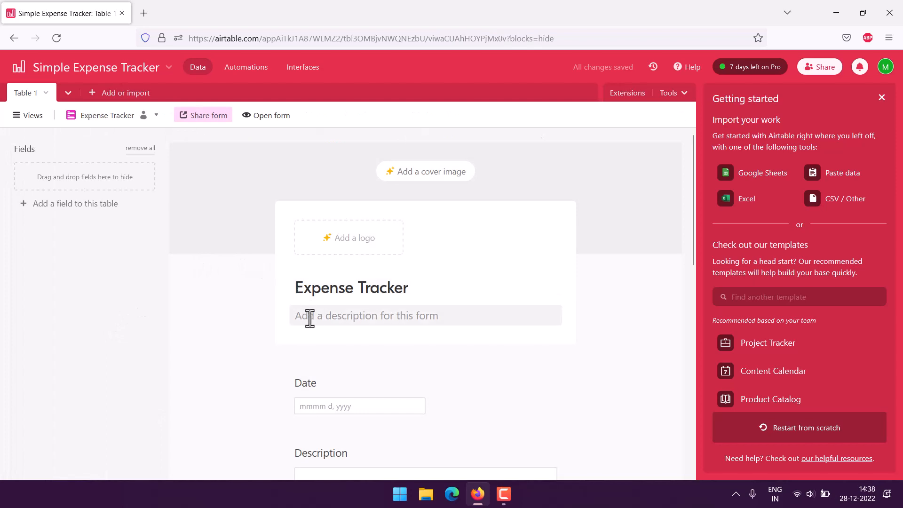
Set the form's description to "Add your expenses here!".
left_click(345, 319)
type("Ad")
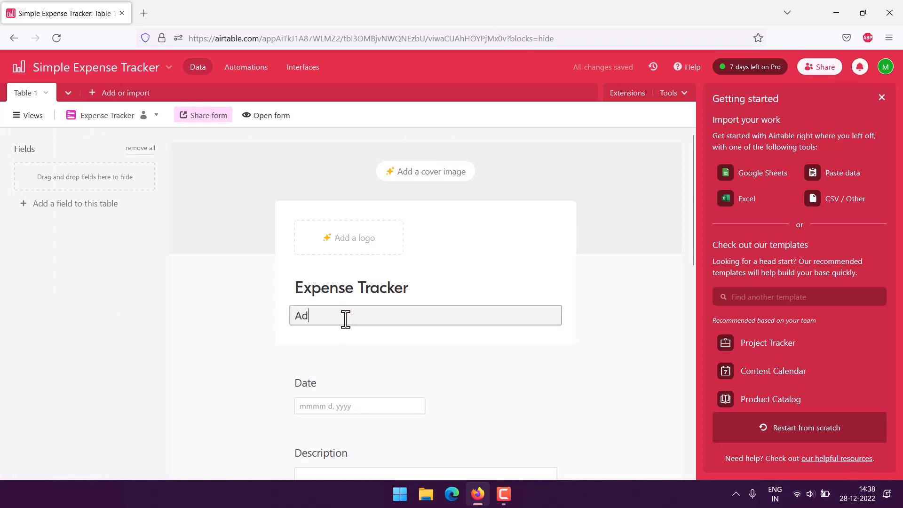
type("d your exp")
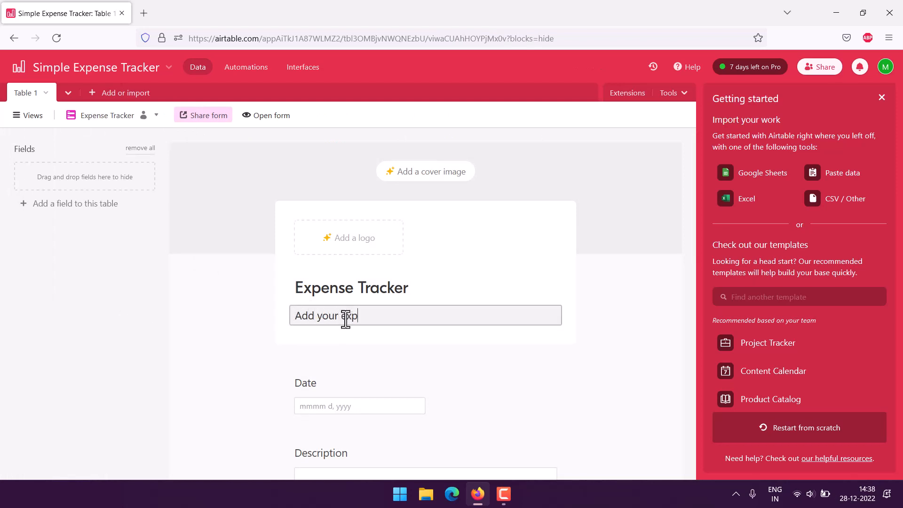
type("enses here!")
Review the form's fields and settings, and open the live Expense Tracker form for filling in.
scroll(345, 320, "down", 3)
scroll(224, 287, "down", 5)
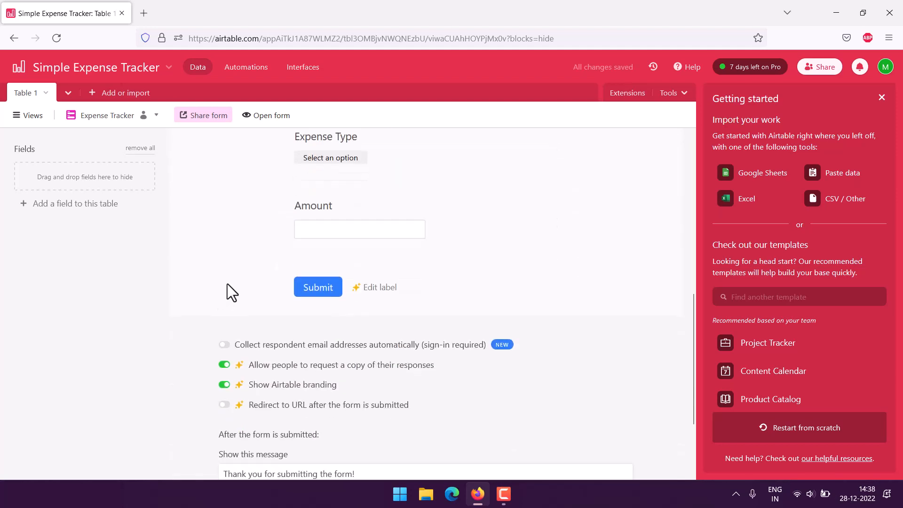
left_click(263, 115)
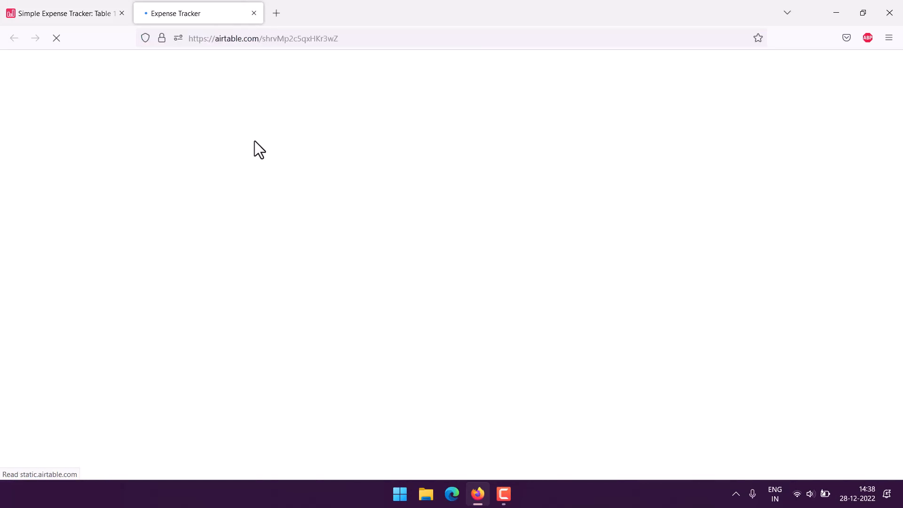
scroll(272, 152, "down", 2)
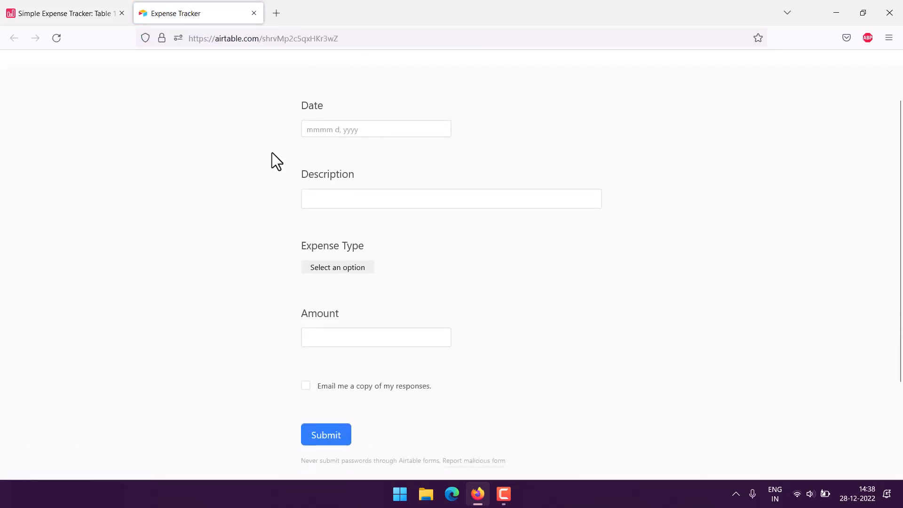
Set the form's date to December 29, 2022 and enter "Paying food bills" as the description.
left_click(332, 129)
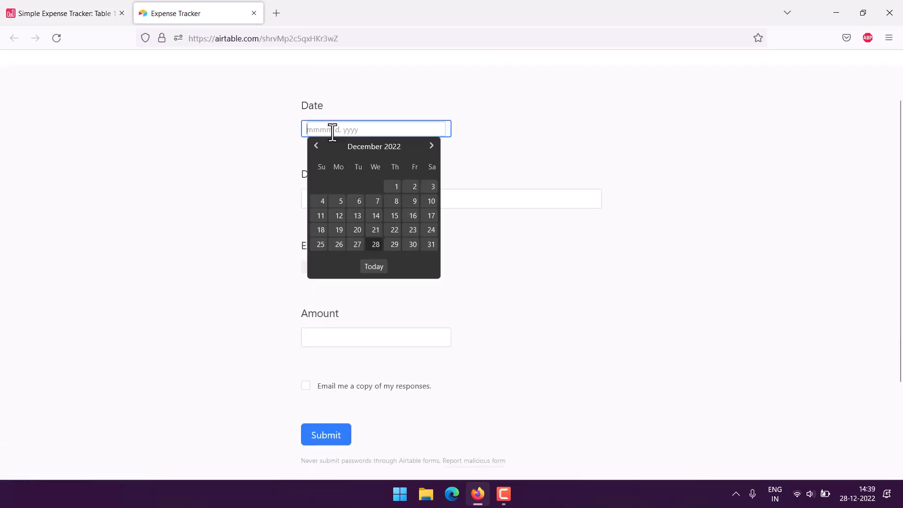
left_click(394, 244)
left_click(333, 199)
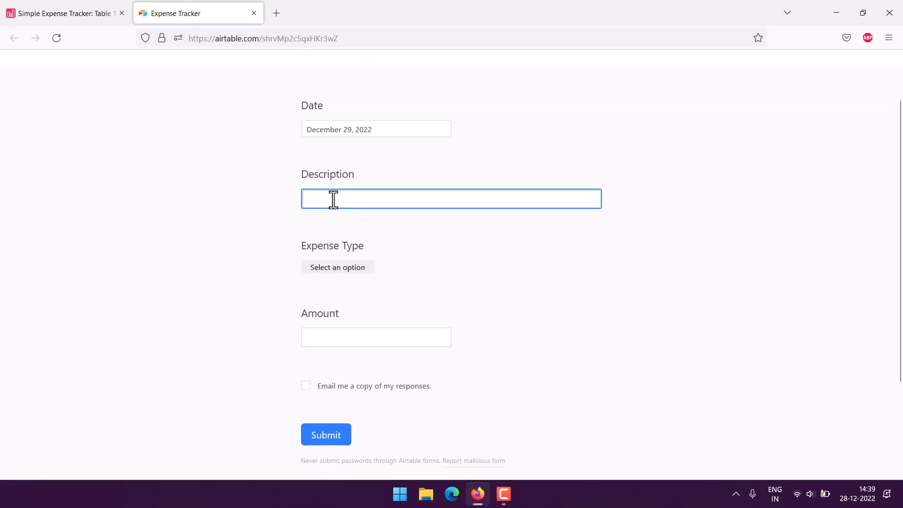
type("Payin")
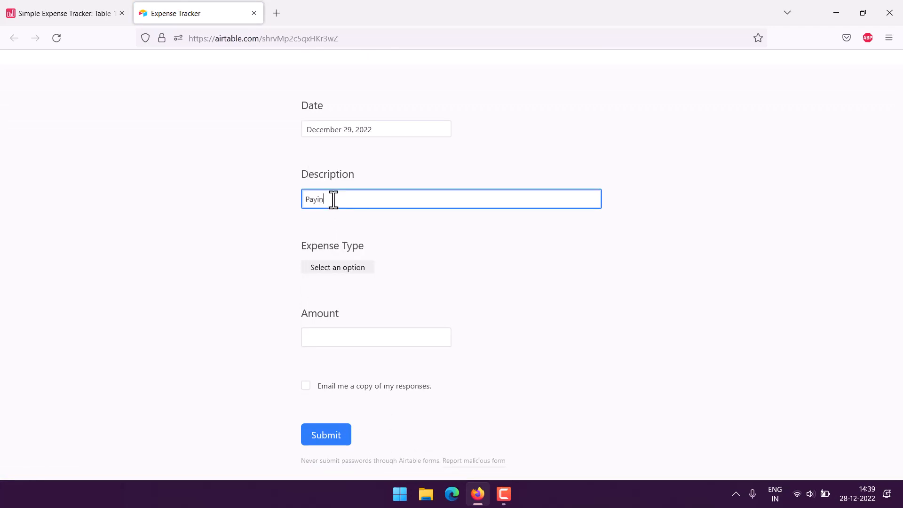
type("g food bills")
Submit the expense form with Bills as the expense type and 300 as the amount.
left_click(347, 271)
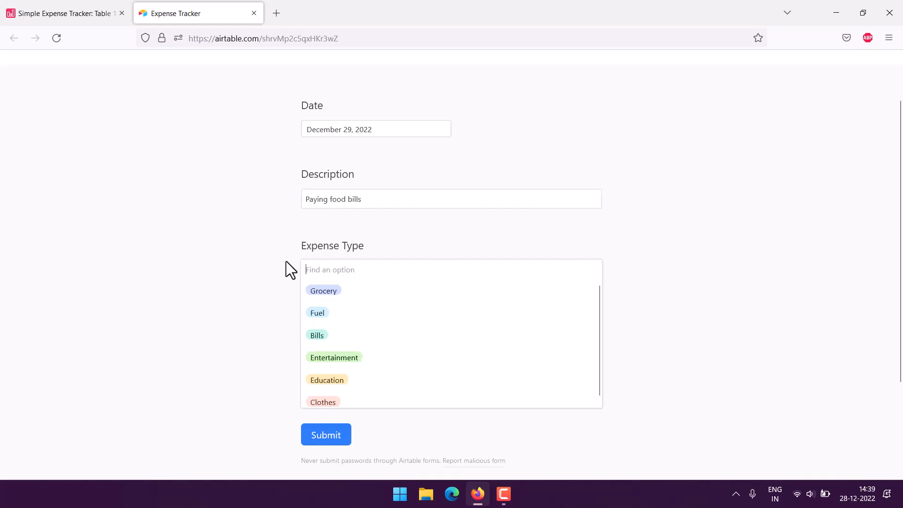
scroll(422, 329, "down", 1)
left_click(323, 330)
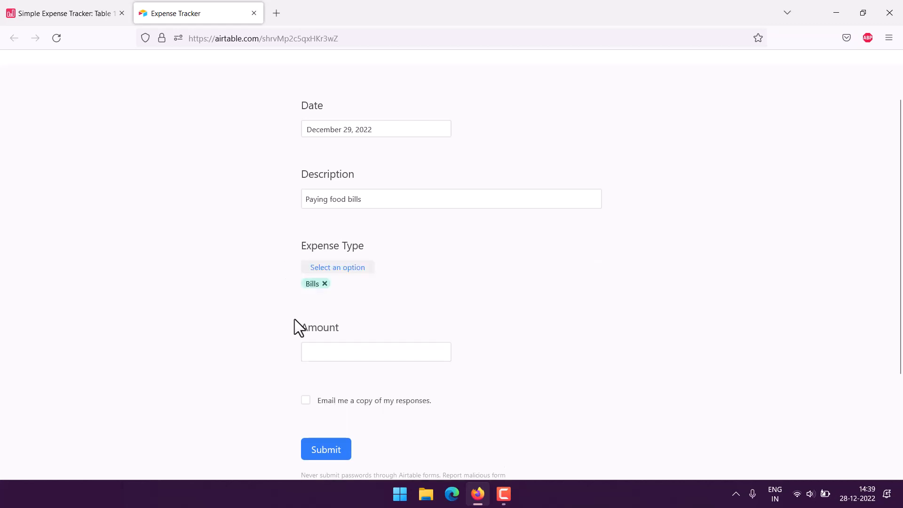
left_click(327, 349)
type("300")
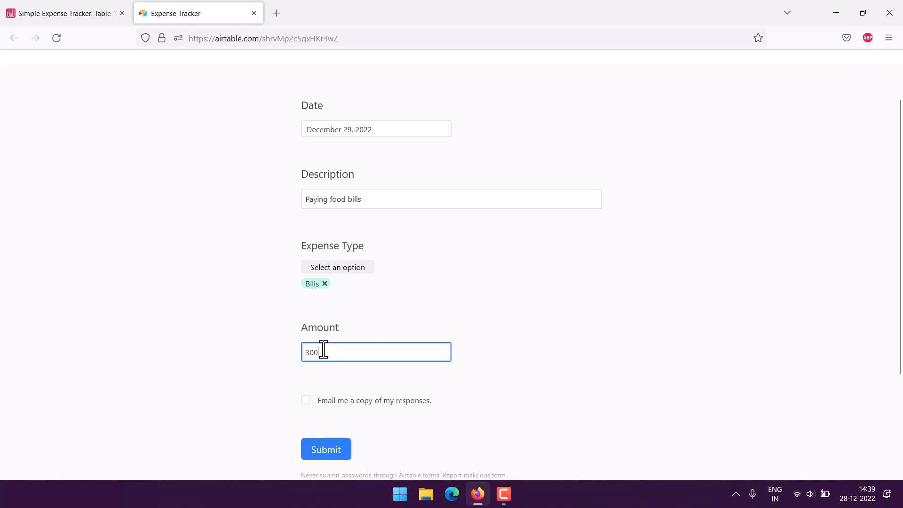
left_click(318, 442)
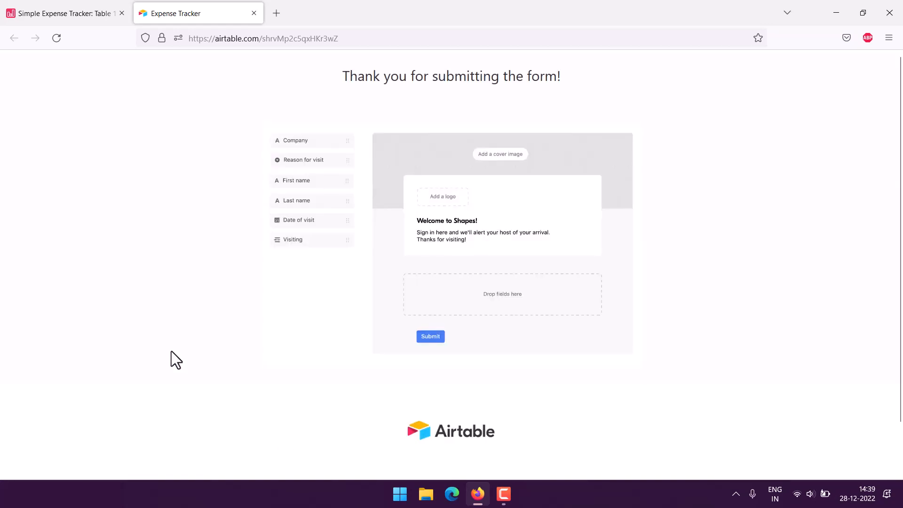
Return to the Simple Expense Tracker base and open the table's Grid view.
left_click(87, 14)
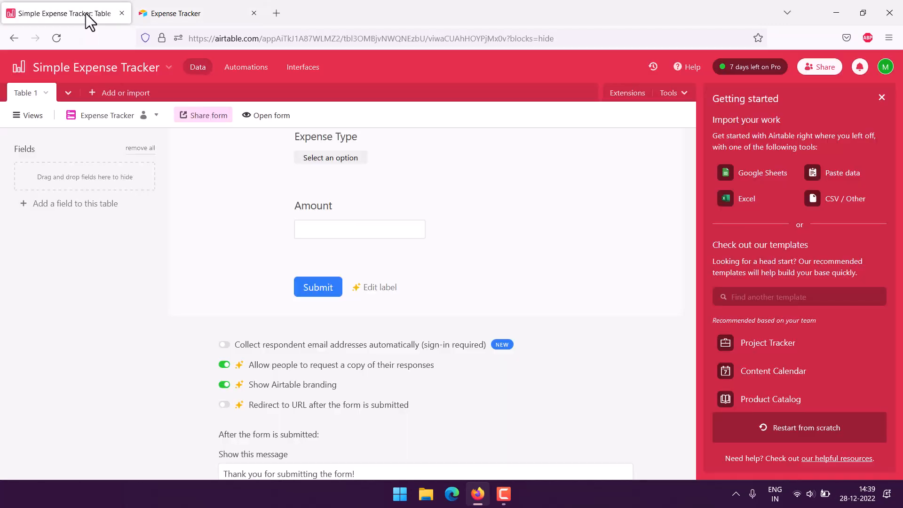
left_click(20, 117)
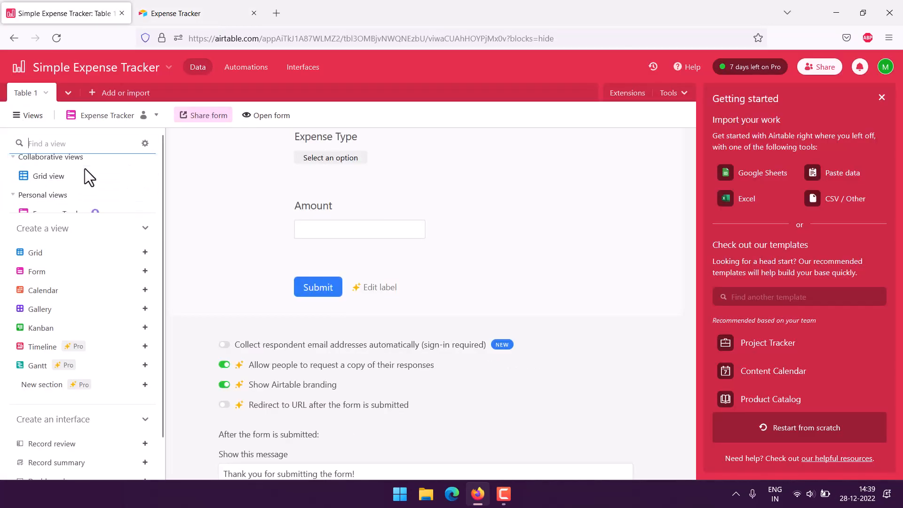
left_click(57, 175)
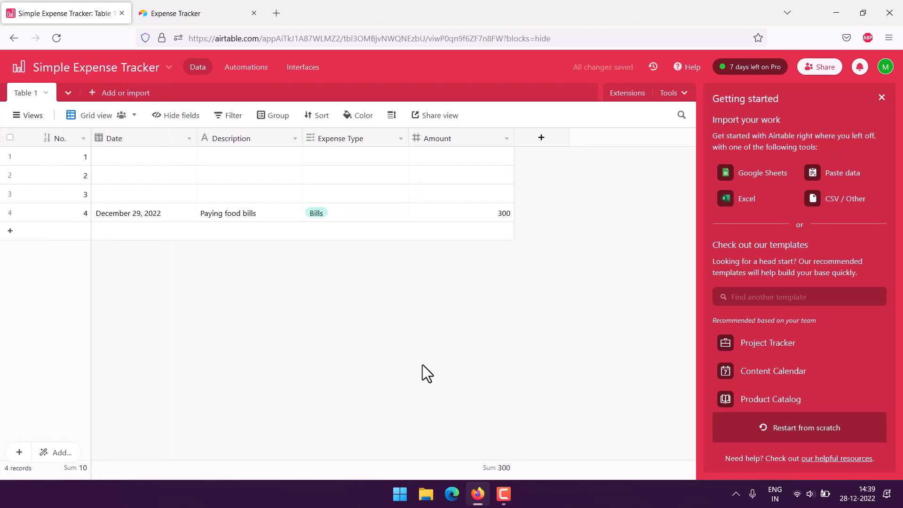